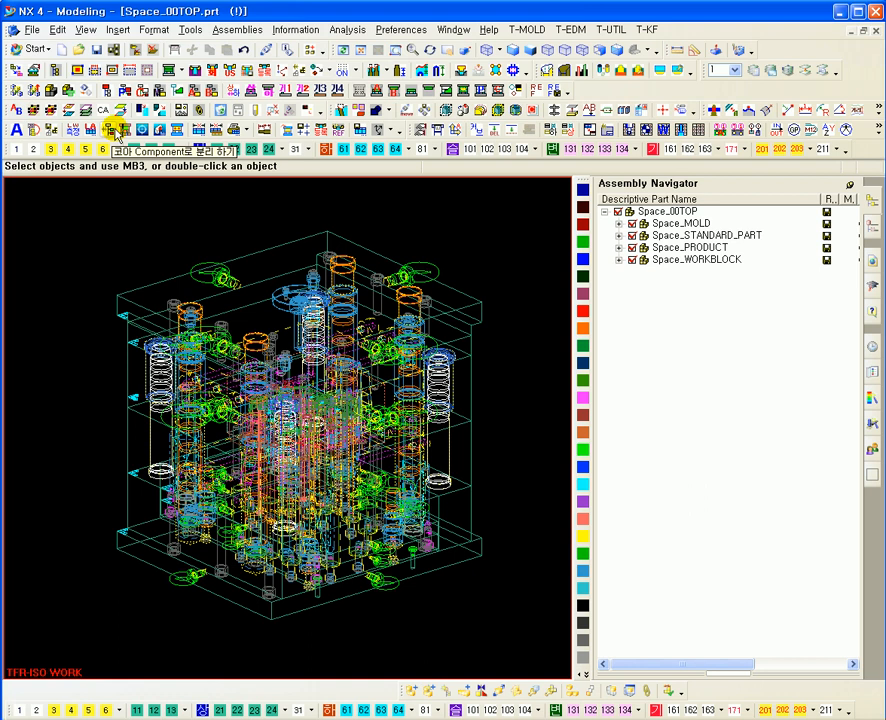
# Step: Open the TMOLD Draw Util and look through its line, circle, arc and orthogonal copy commands
pyautogui.click(18, 133)
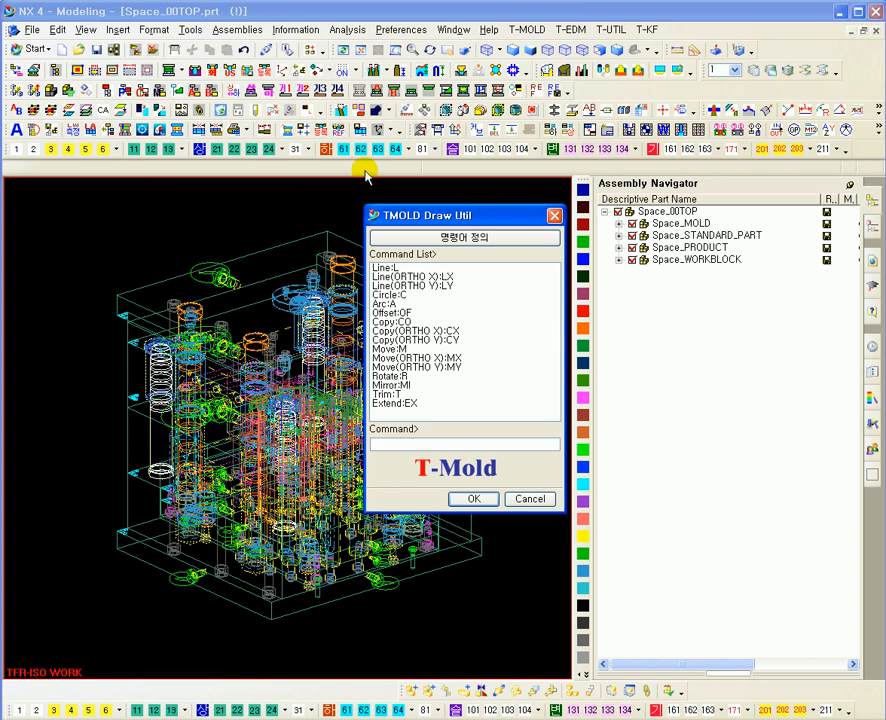
pyautogui.moveTo(391, 213); pyautogui.dragTo(345, 199)
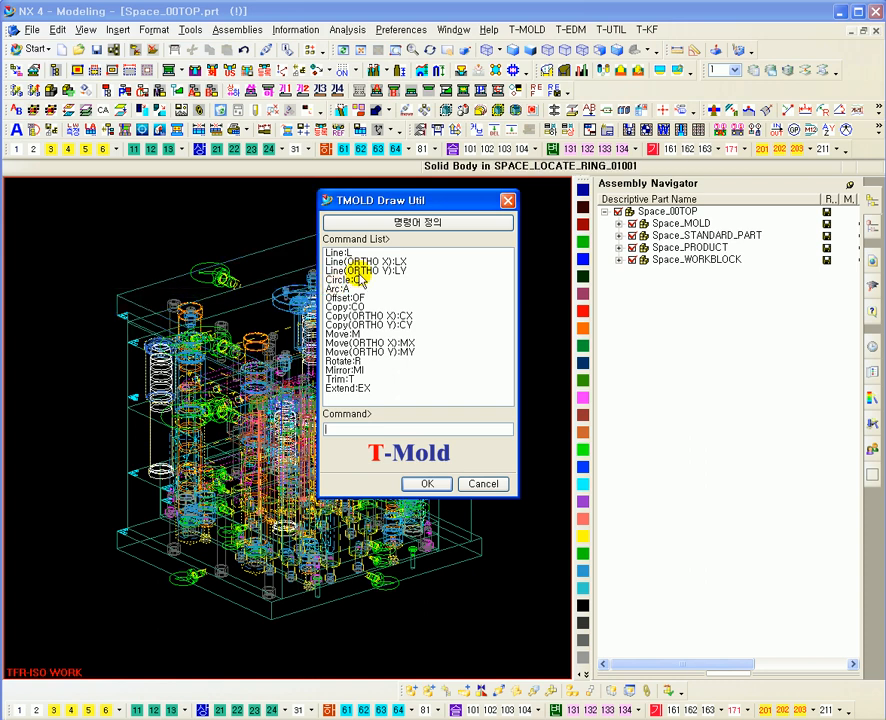
pyautogui.click(338, 253)
pyautogui.click(346, 262)
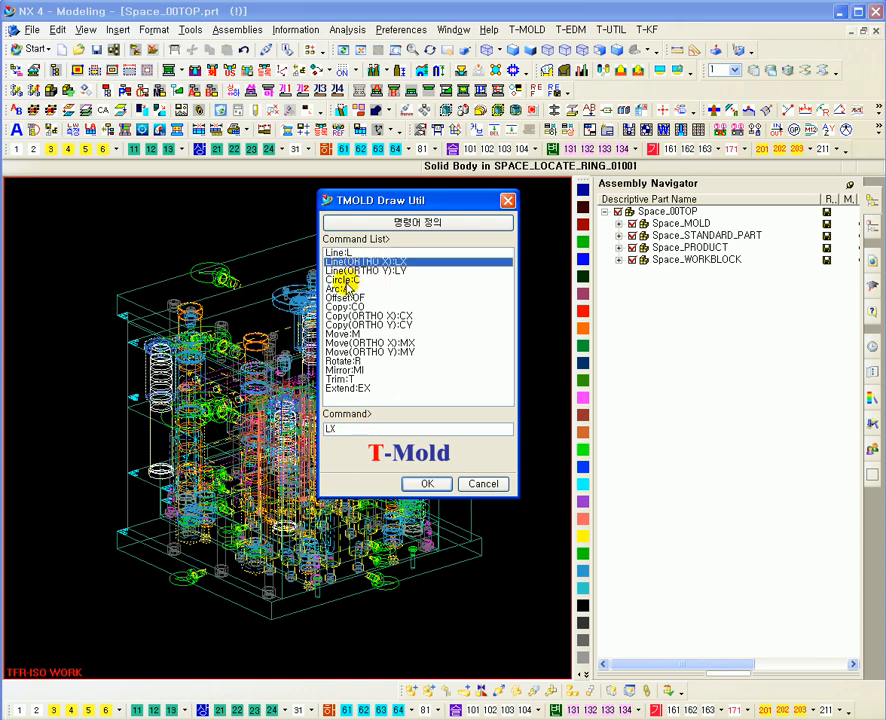
pyautogui.click(342, 280)
pyautogui.click(341, 289)
pyautogui.click(362, 316)
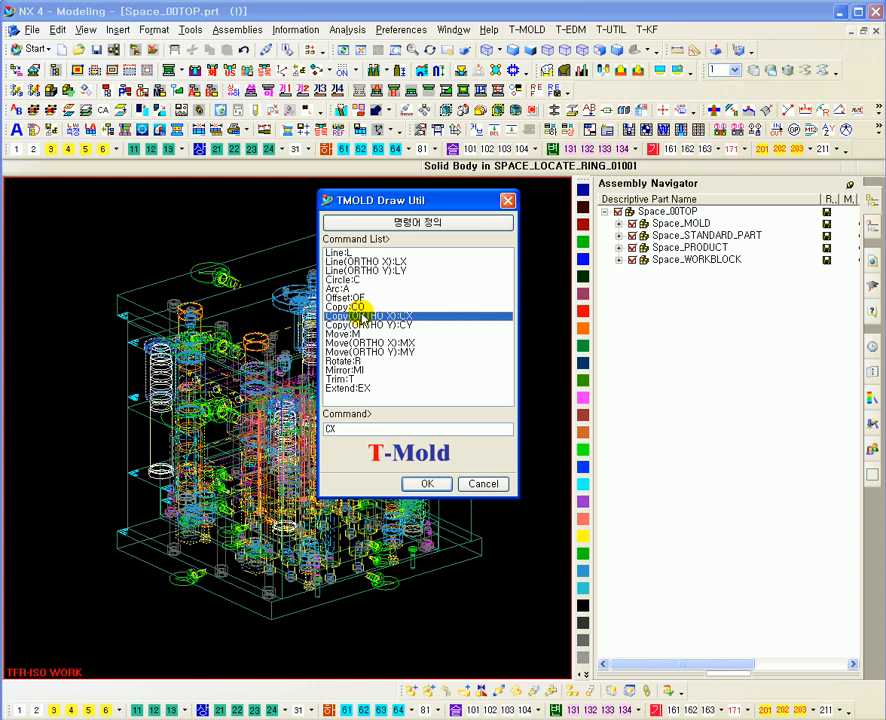
# Step: Review the shortcut abbreviations in the Draw Util's command definitions and accept them as they are
pyautogui.click(407, 222)
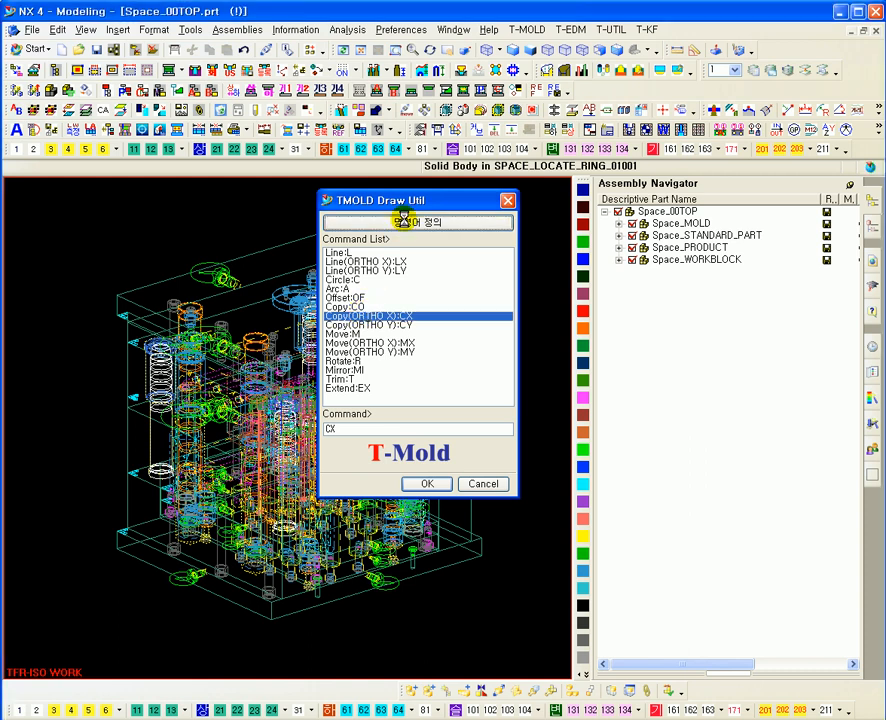
pyautogui.moveTo(441, 207); pyautogui.dragTo(469, 202)
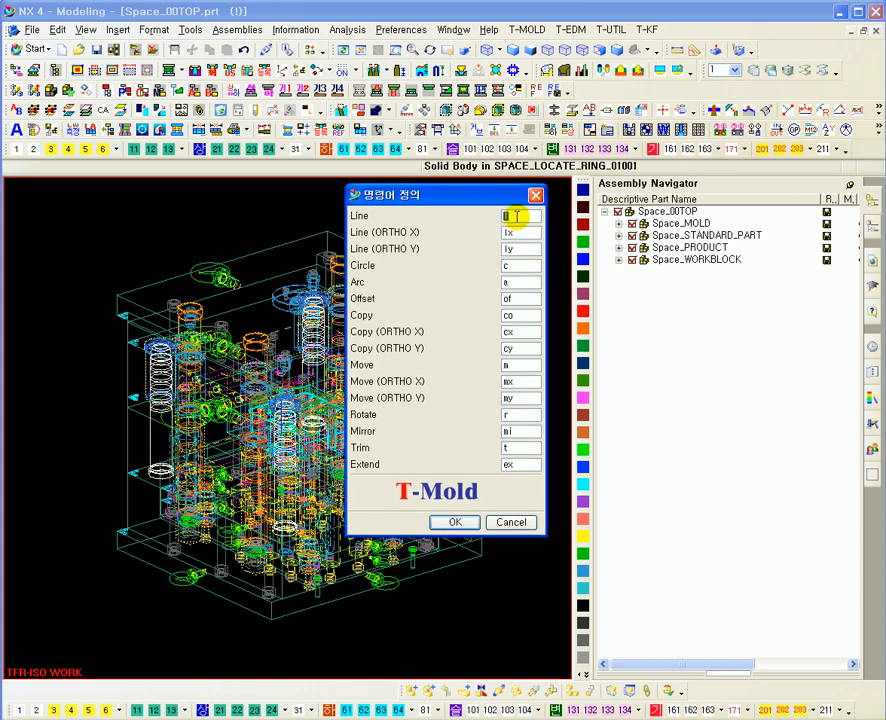
pyautogui.doubleClick(506, 233)
pyautogui.moveTo(519, 249); pyautogui.dragTo(497, 302)
pyautogui.moveTo(520, 216); pyautogui.dragTo(508, 217)
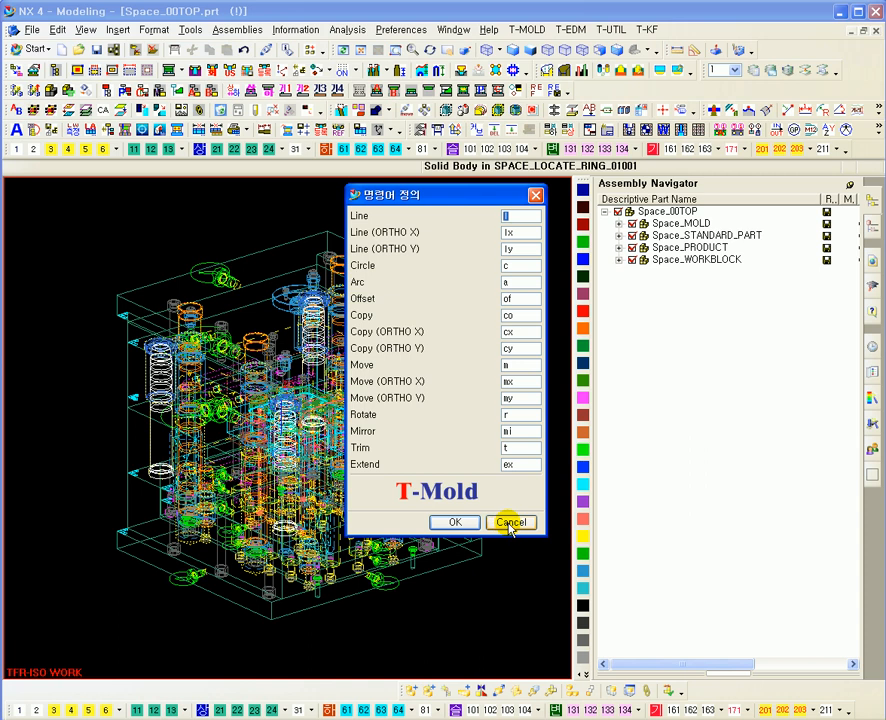
pyautogui.click(458, 523)
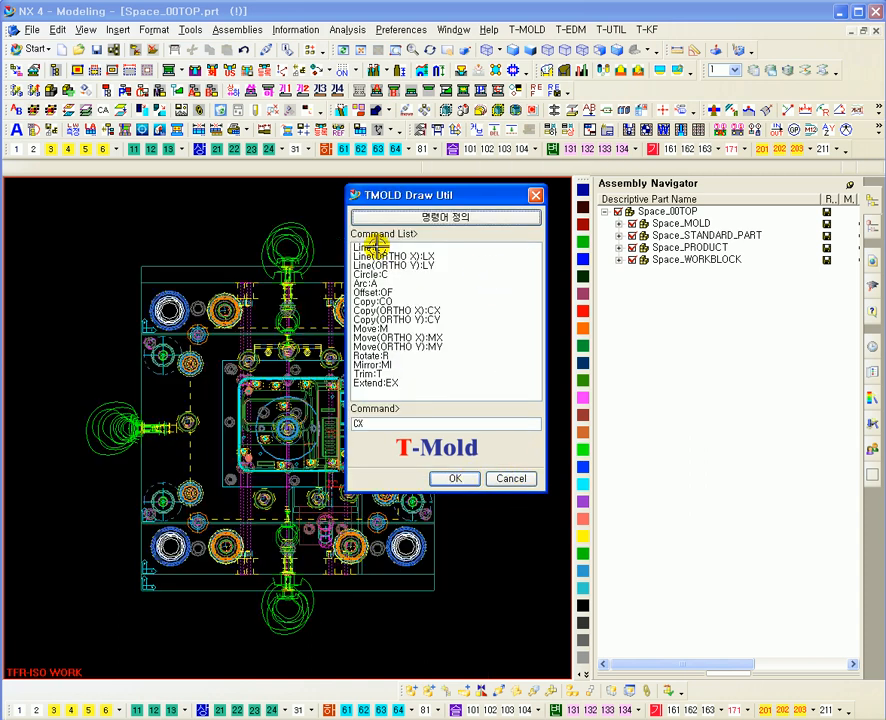
# Step: Draw a small circle in the empty area beside the mold assembly with the Draw Util's Circle command
pyautogui.moveTo(370, 194); pyautogui.dragTo(231, 217)
pyautogui.click(240, 299)
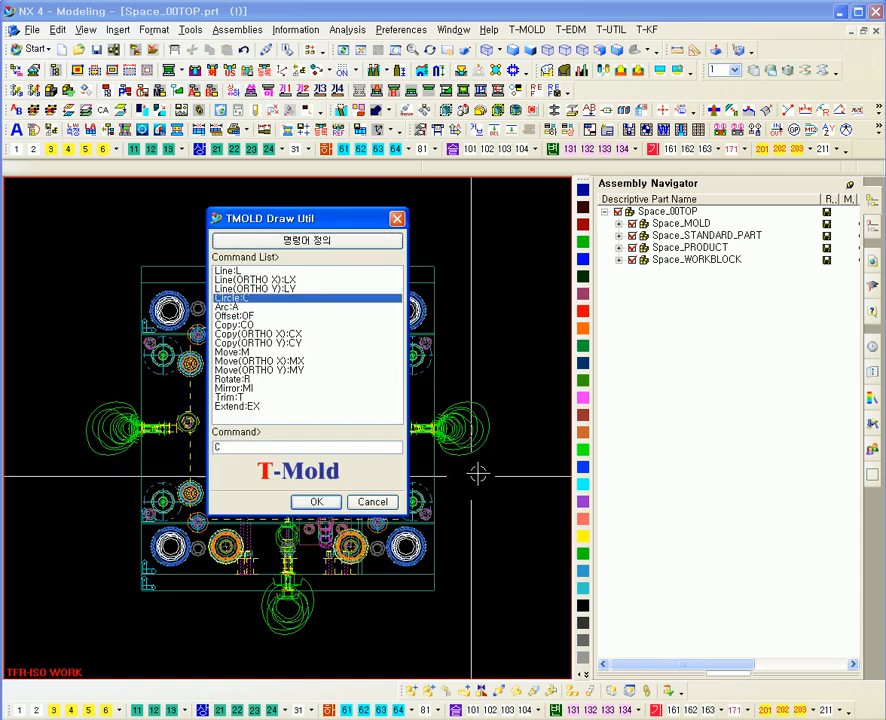
pyautogui.press('Return')
pyautogui.click(502, 337)
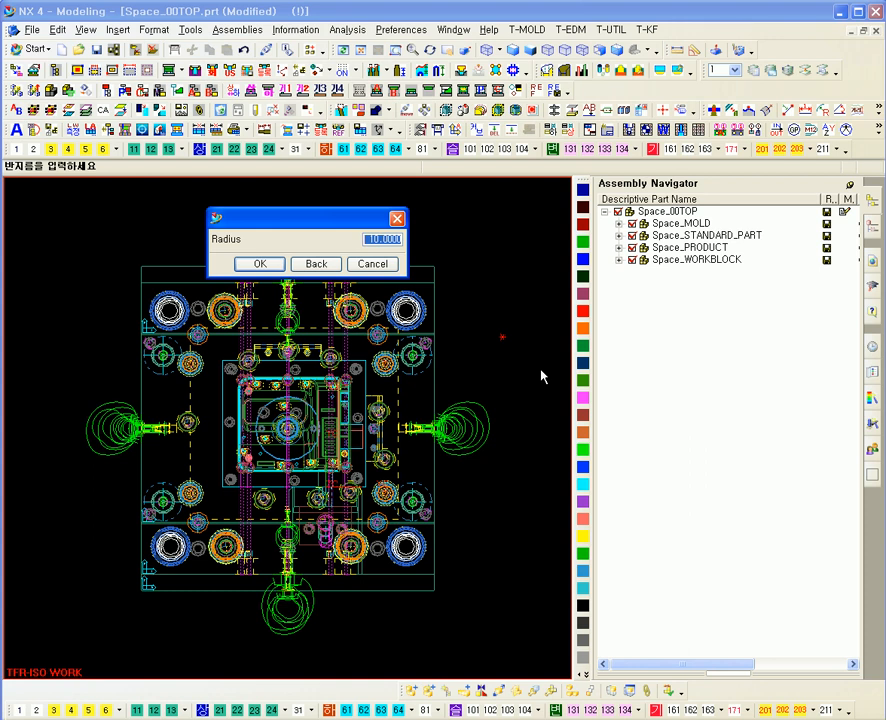
pyautogui.write('231.0')
pyautogui.press('Return')
pyautogui.keyDown('shift'); pyautogui.moveTo(556, 404); pyautogui.dragTo(490, 378, button='middle'); pyautogui.keyUp('shift')
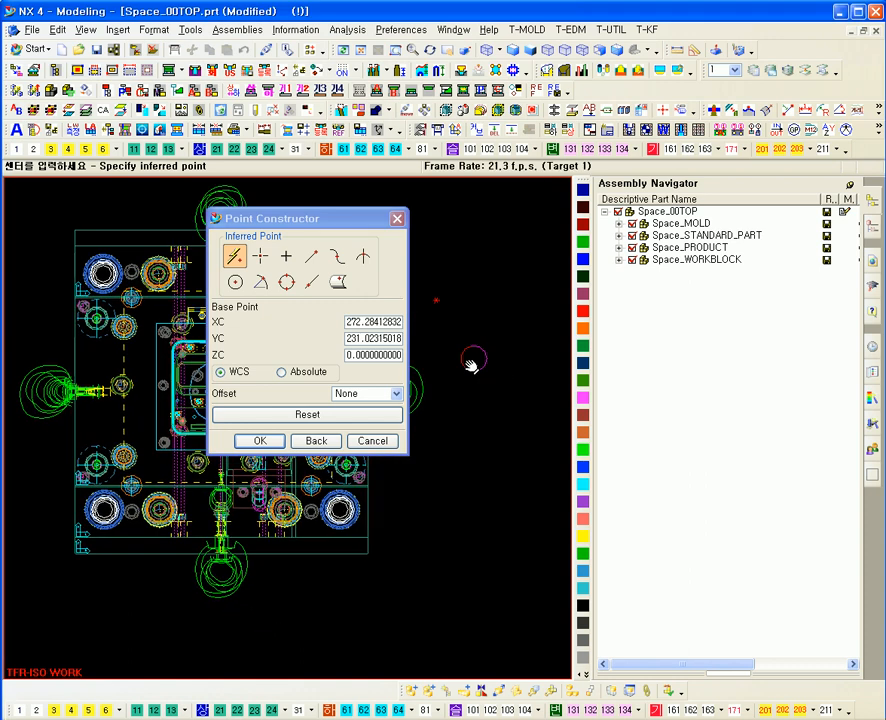
pyautogui.click(370, 442)
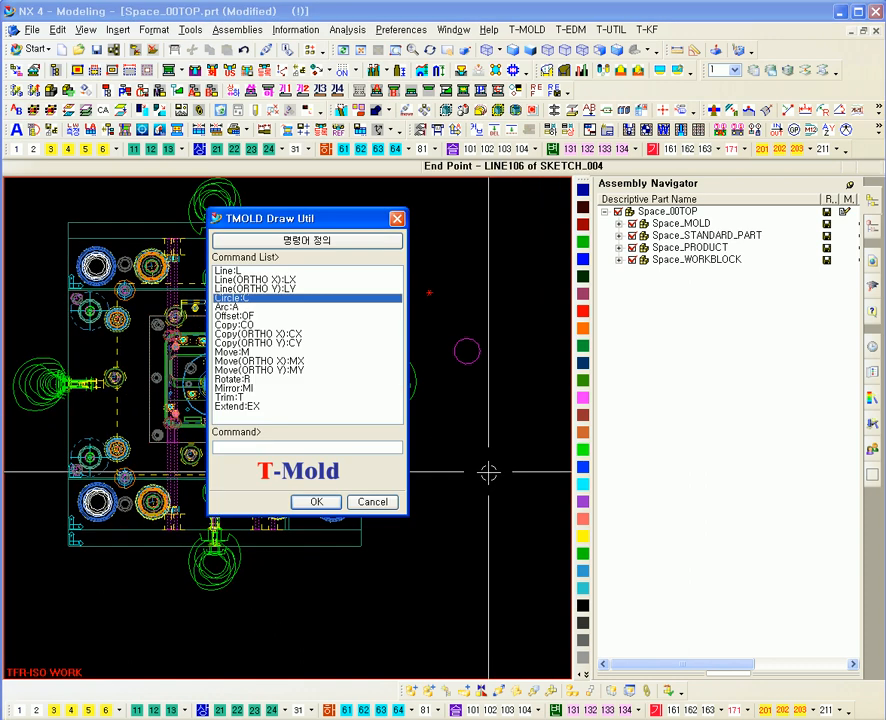
pyautogui.click(390, 505)
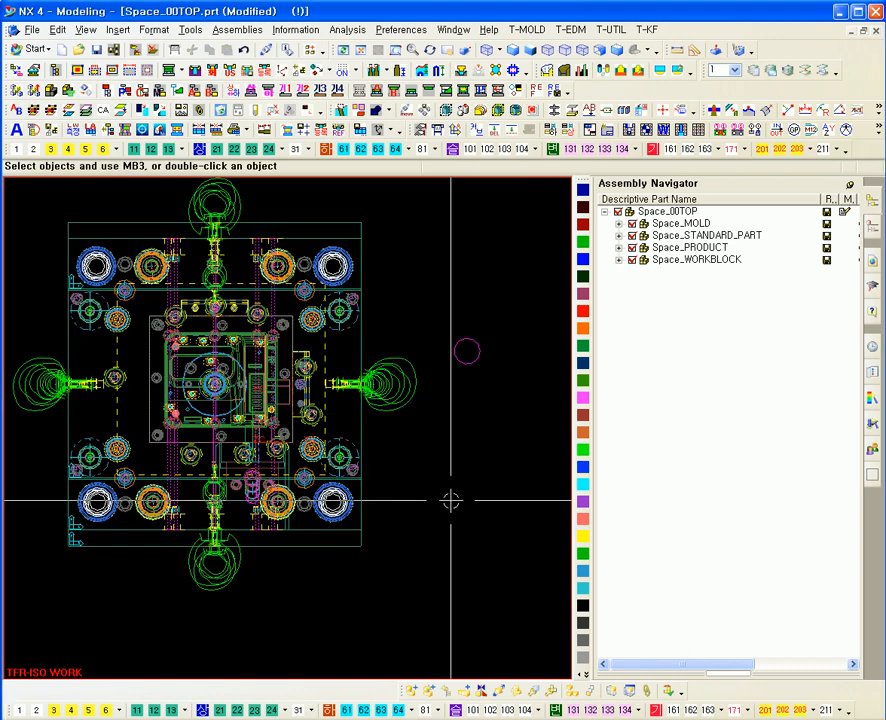
pyautogui.press('Home')
pyautogui.keyDown('shift'); pyautogui.moveTo(508, 475); pyautogui.dragTo(486, 469, button='middle'); pyautogui.keyUp('shift')
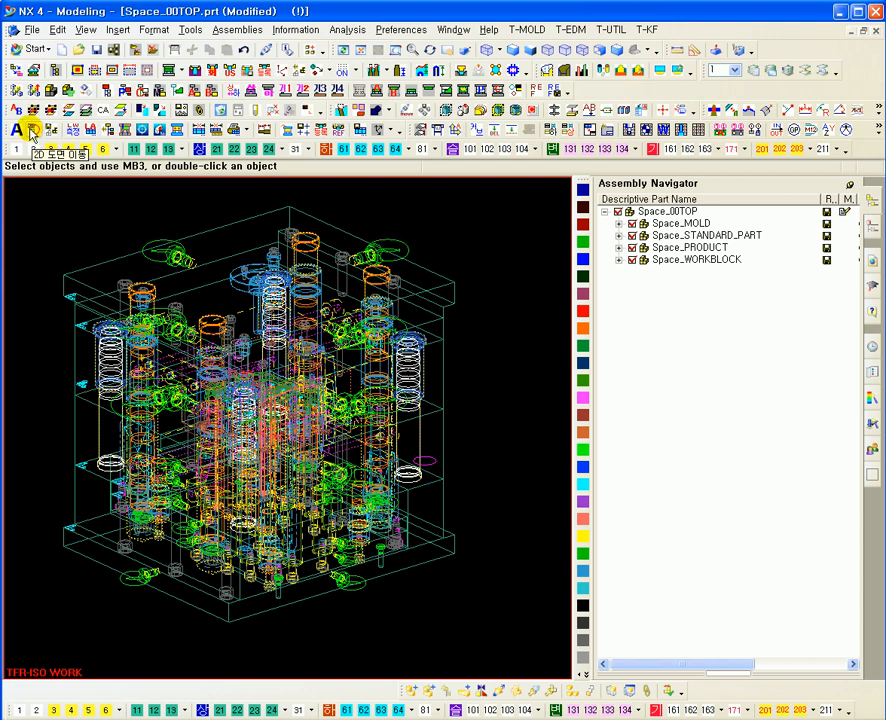
# Step: Open the T-Mold Drawing Manager, review the mold base part list and close it again
pyautogui.click(30, 131)
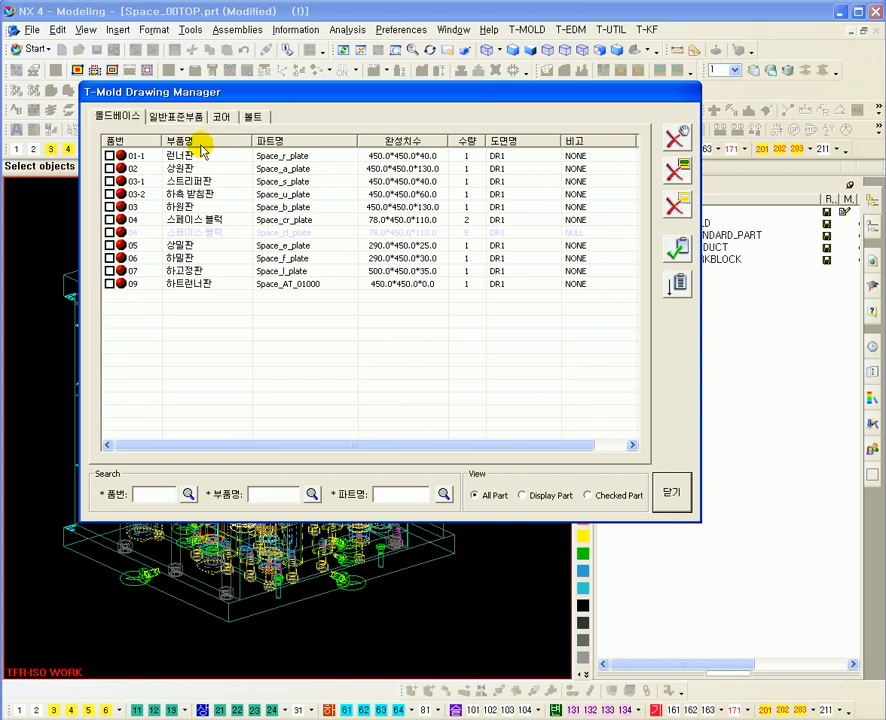
pyautogui.moveTo(142, 91); pyautogui.dragTo(145, 152)
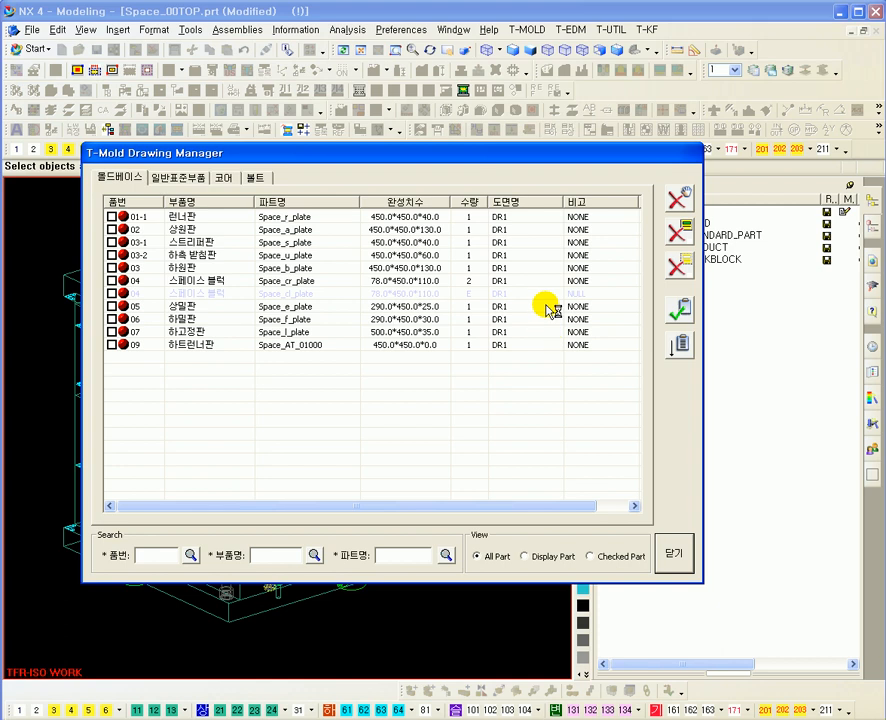
pyautogui.click(674, 552)
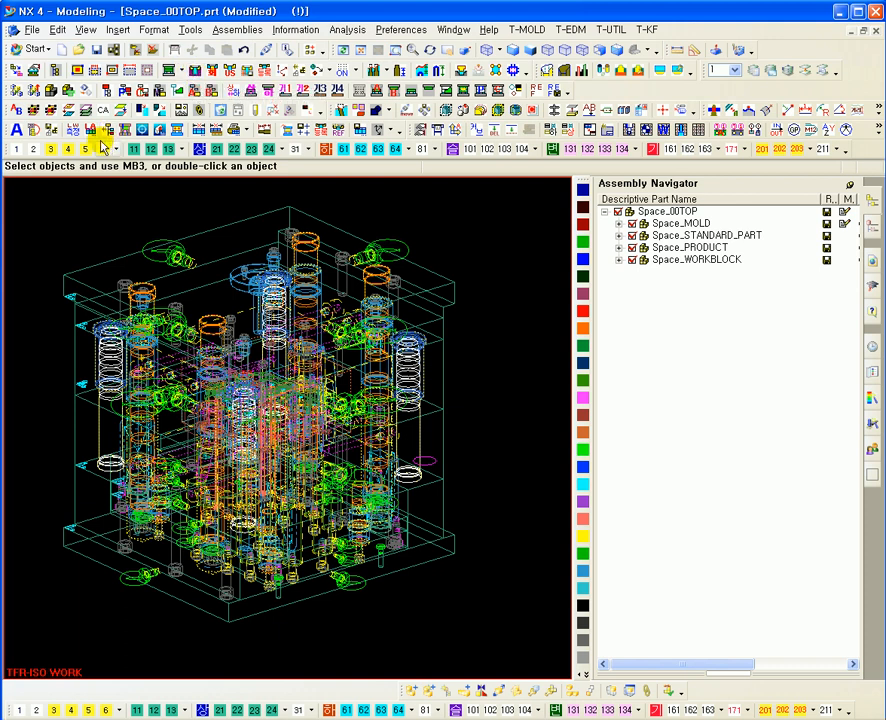
# Step: Open the locate ring's TMOLD_SHEET_1 drawing from the general standard parts list in the T-Mold Drawing Manager
pyautogui.click(35, 130)
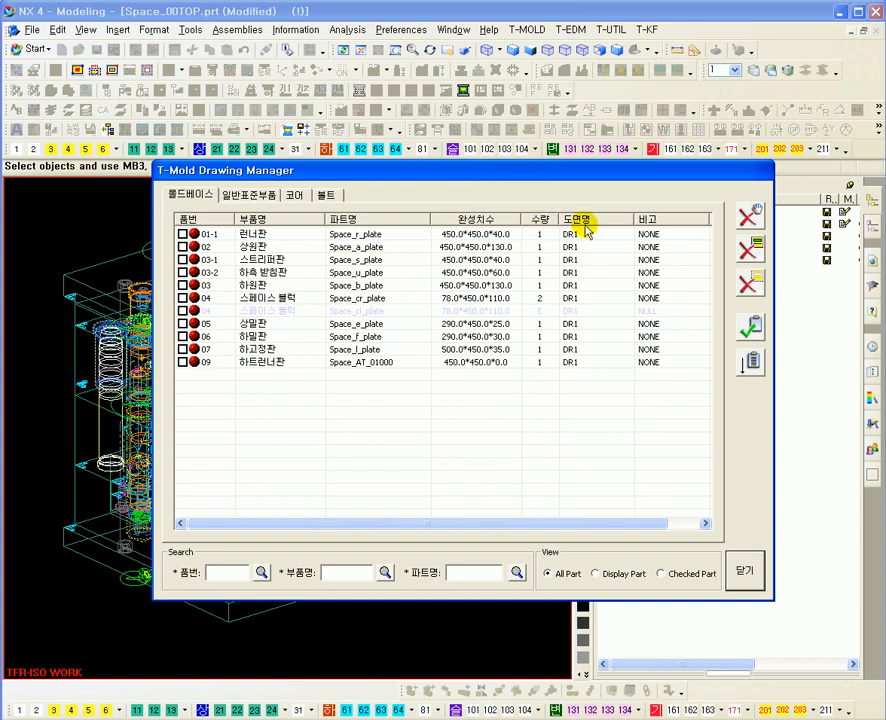
pyautogui.click(259, 194)
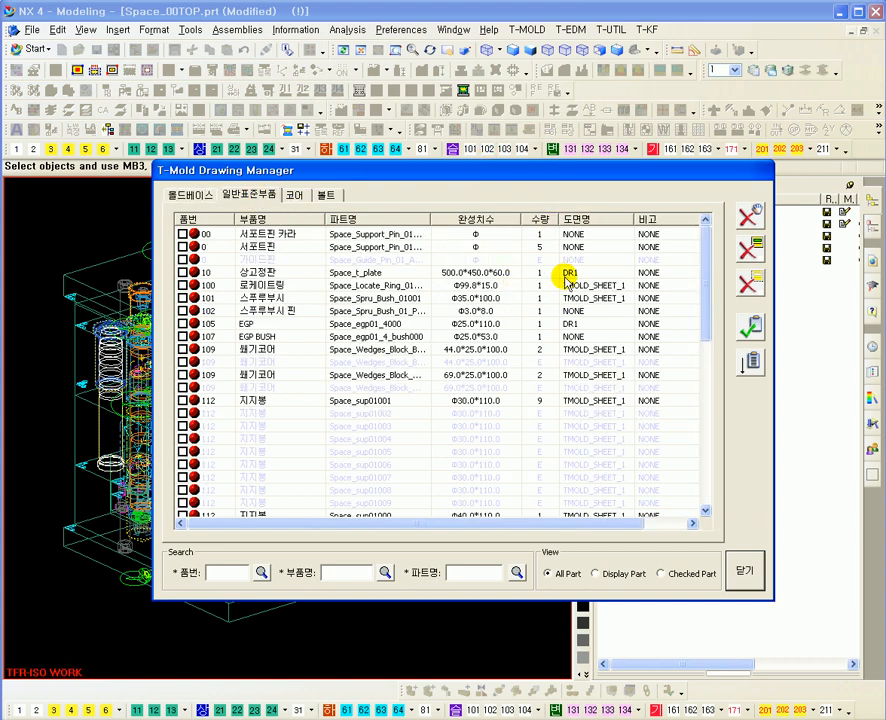
pyautogui.moveTo(709, 255)
pyautogui.mouseDown()
pyautogui.moveTo(706, 266)
pyautogui.moveTo(704, 250)
pyautogui.mouseUp()
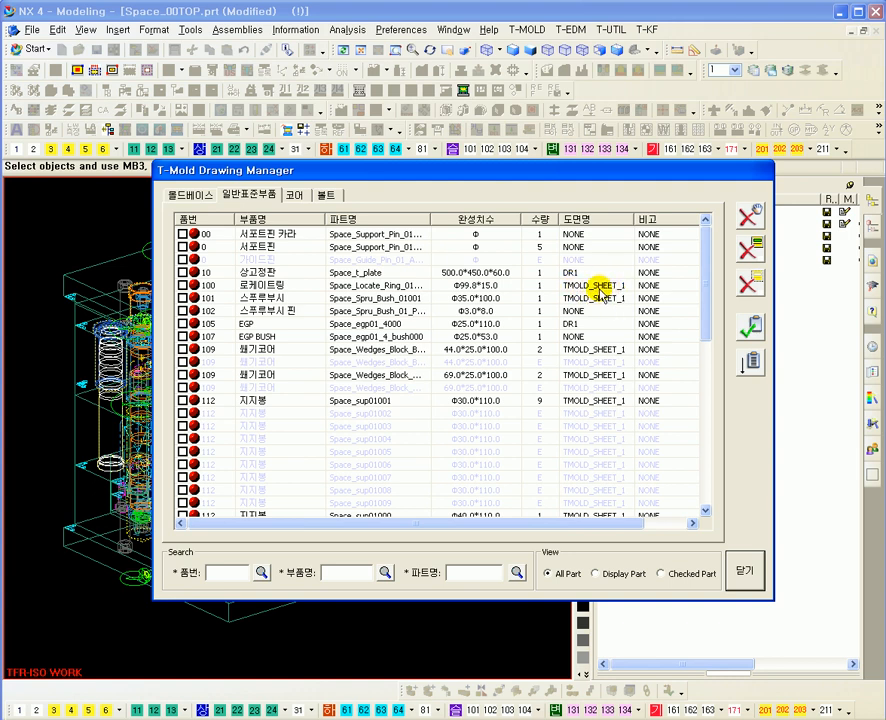
pyautogui.click(270, 287)
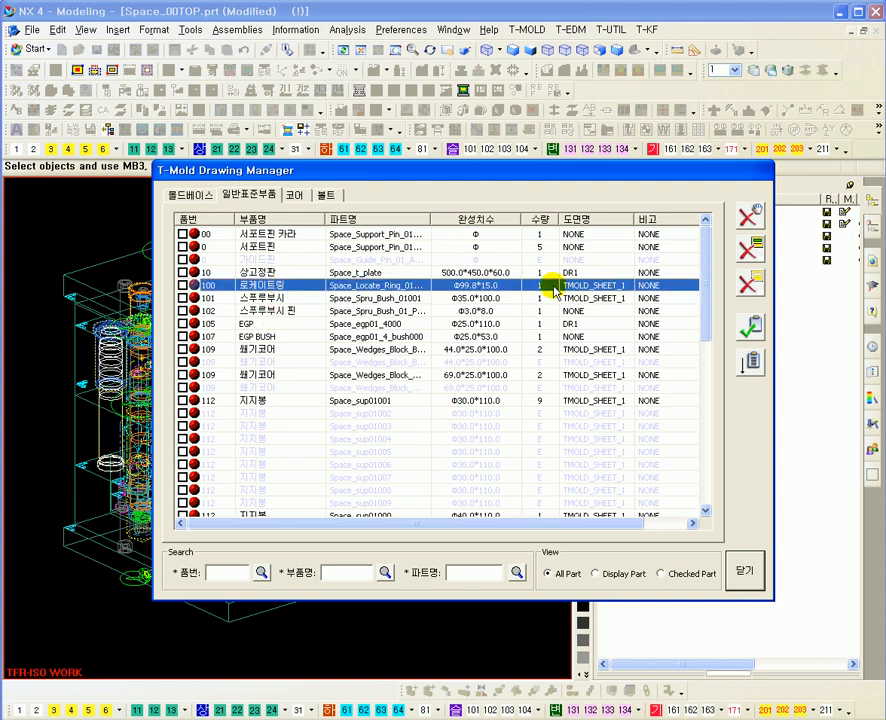
pyautogui.click(596, 289)
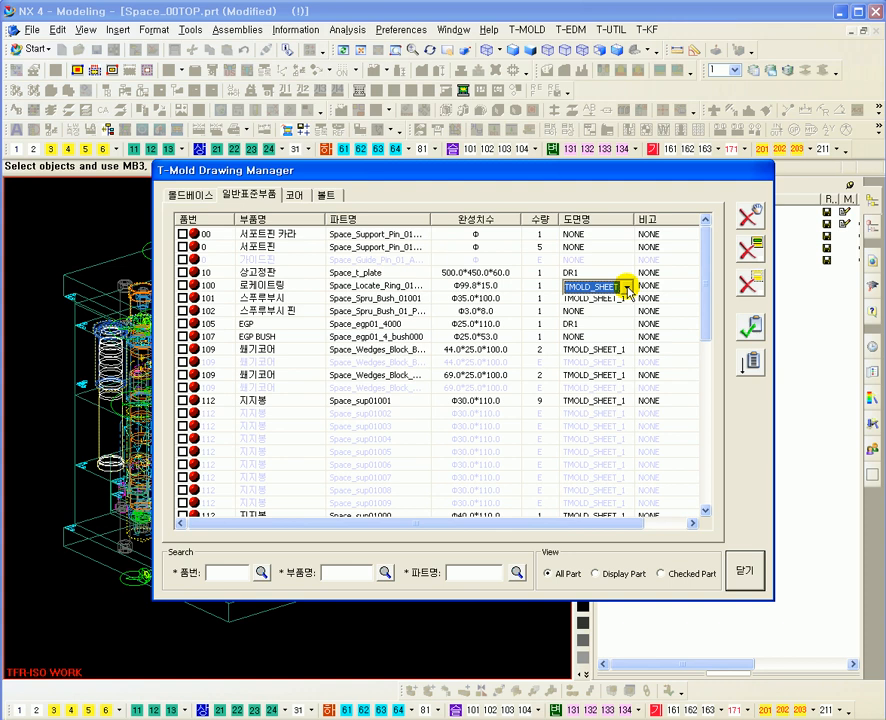
pyautogui.click(627, 288)
pyautogui.click(626, 298)
pyautogui.moveTo(455, 170); pyautogui.dragTo(538, 176)
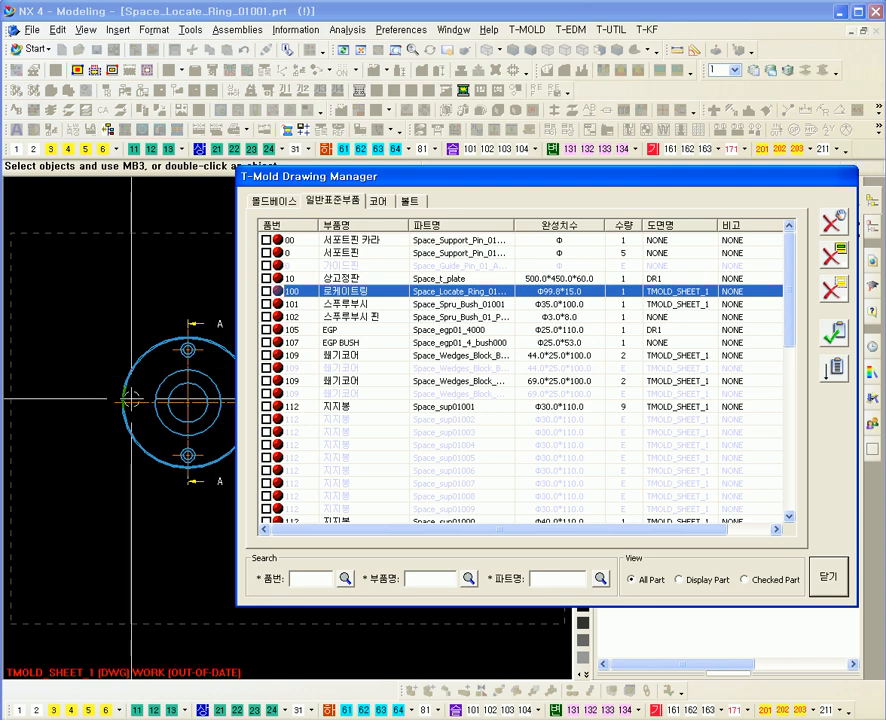
# Step: Examine the plan and section views on the locate ring's drawing sheet
pyautogui.keyDown('ctrl'); pyautogui.moveTo(107, 407); pyautogui.dragTo(125, 348, button='middle'); pyautogui.keyUp('ctrl')
pyautogui.keyDown('shift'); pyautogui.moveTo(194, 461); pyautogui.dragTo(151, 414, button='middle'); pyautogui.keyUp('shift')
pyautogui.moveTo(164, 350)
pyautogui.keyDown('ctrl'); pyautogui.mouseDown(button='middle')
pyautogui.moveTo(170, 372)
pyautogui.moveTo(167, 354)
pyautogui.mouseUp(button='middle'); pyautogui.keyUp('ctrl')
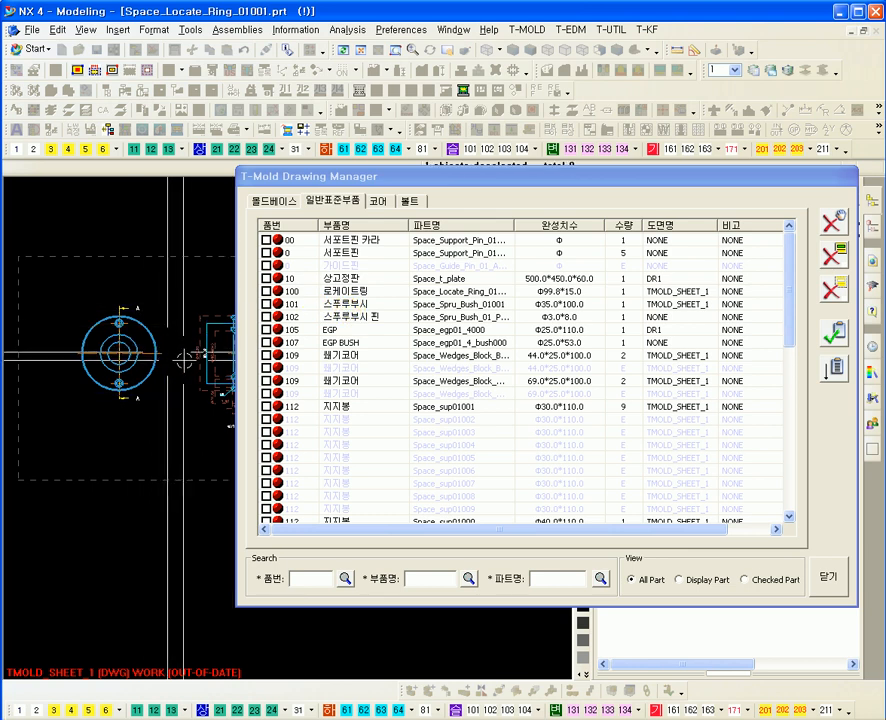
pyautogui.scroll(2, 170, 356)
pyautogui.scroll(-1, 172, 358)
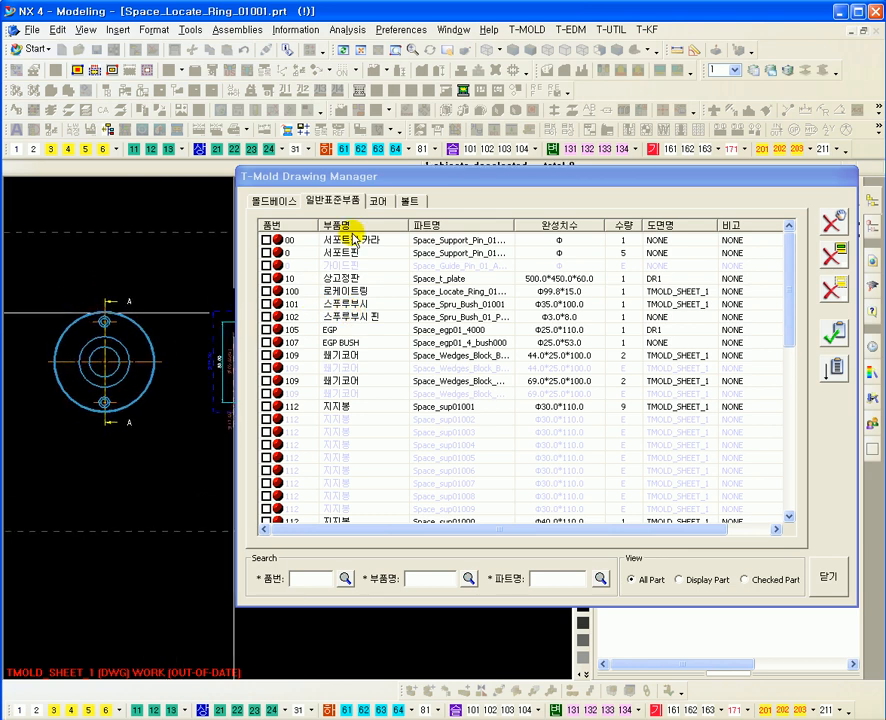
pyautogui.moveTo(370, 177)
pyautogui.mouseDown()
pyautogui.moveTo(366, 274)
pyautogui.moveTo(374, 296)
pyautogui.mouseUp()
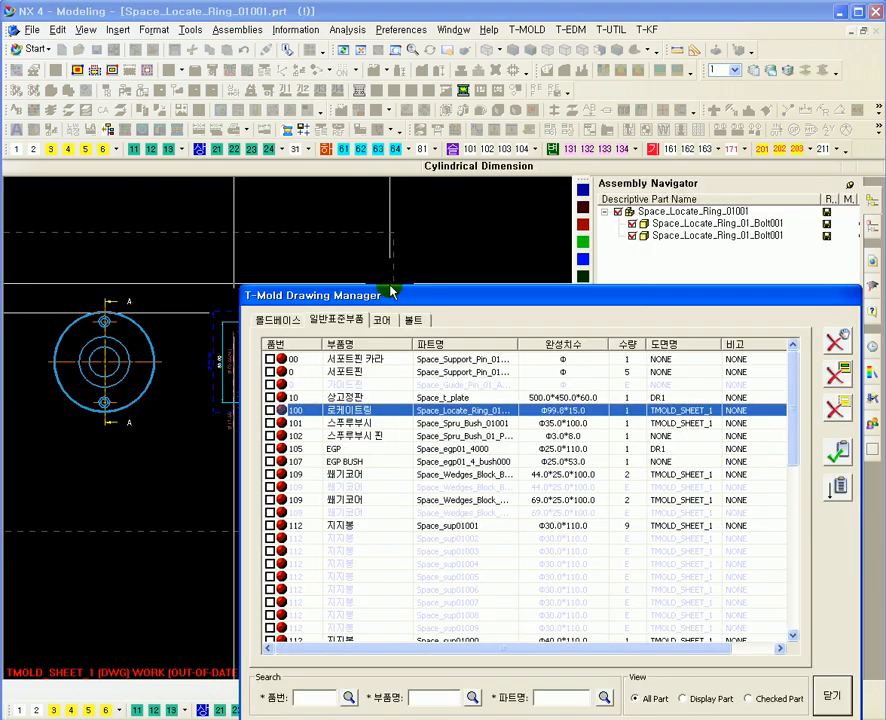
pyautogui.moveTo(306, 191); pyautogui.dragTo(291, 173)
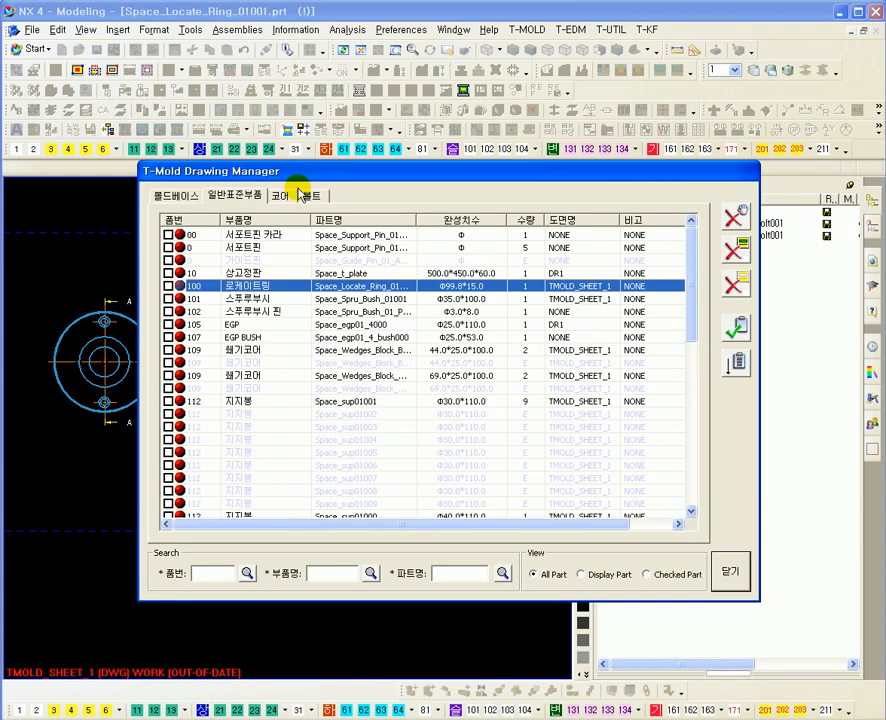
# Step: Review the locate ring's assigned drawing name and the mold base, bolt, core and general standard part lists
pyautogui.click(575, 288)
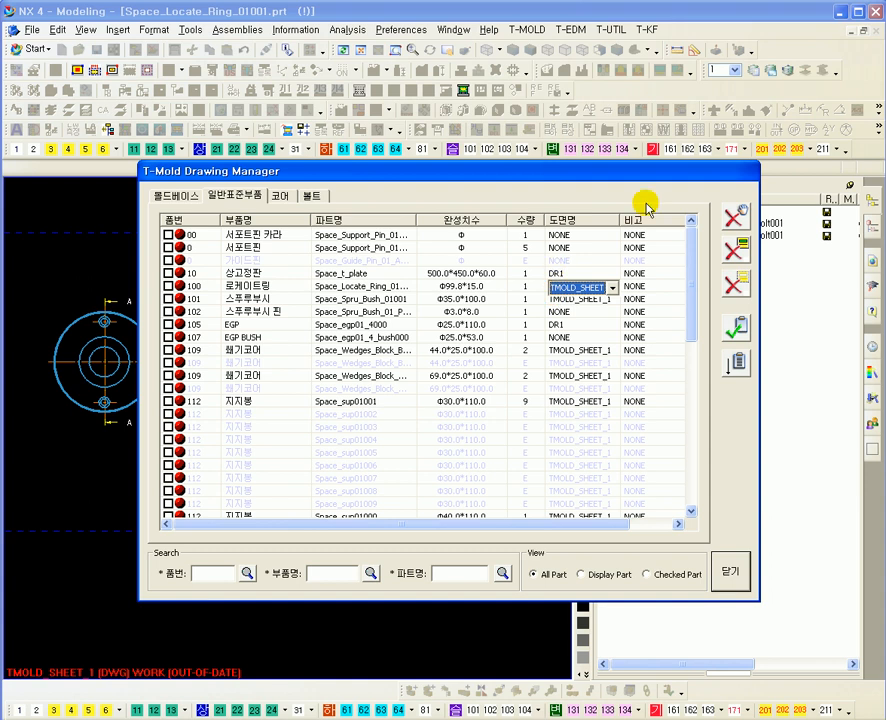
pyautogui.click(175, 195)
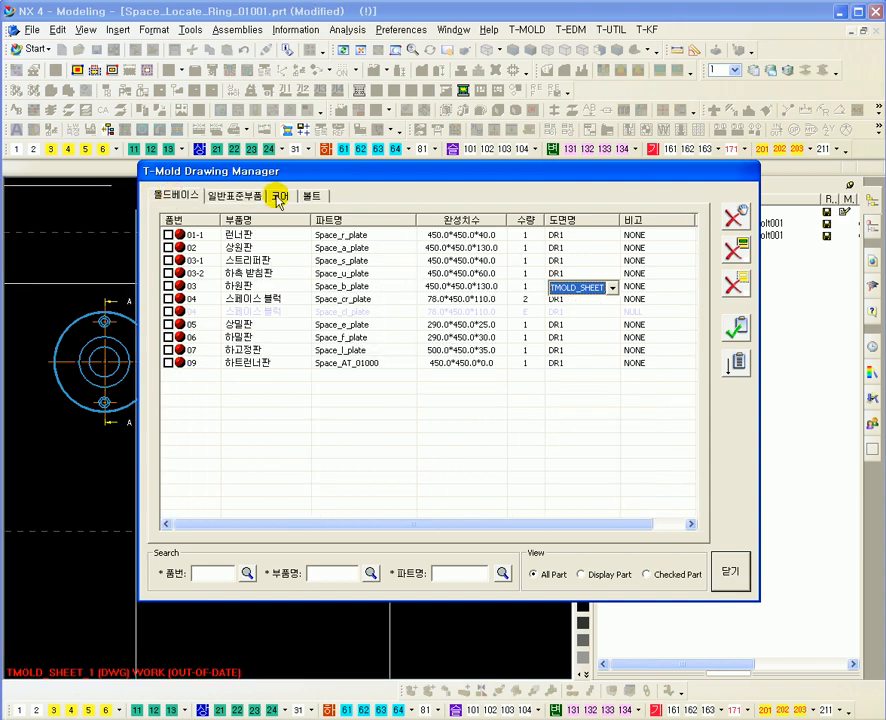
pyautogui.click(222, 196)
pyautogui.click(310, 196)
pyautogui.click(281, 196)
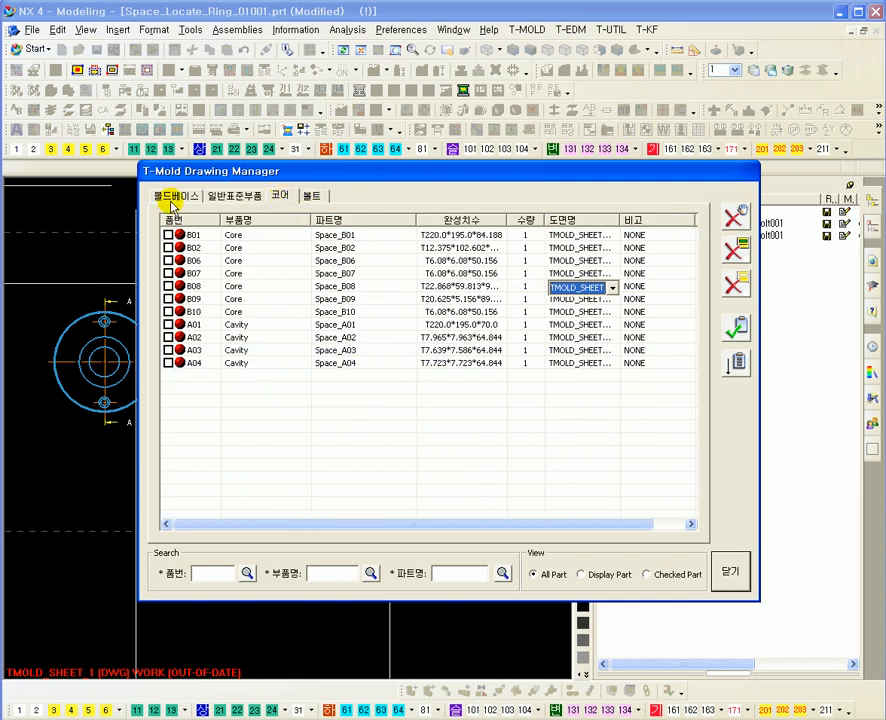
pyautogui.click(175, 197)
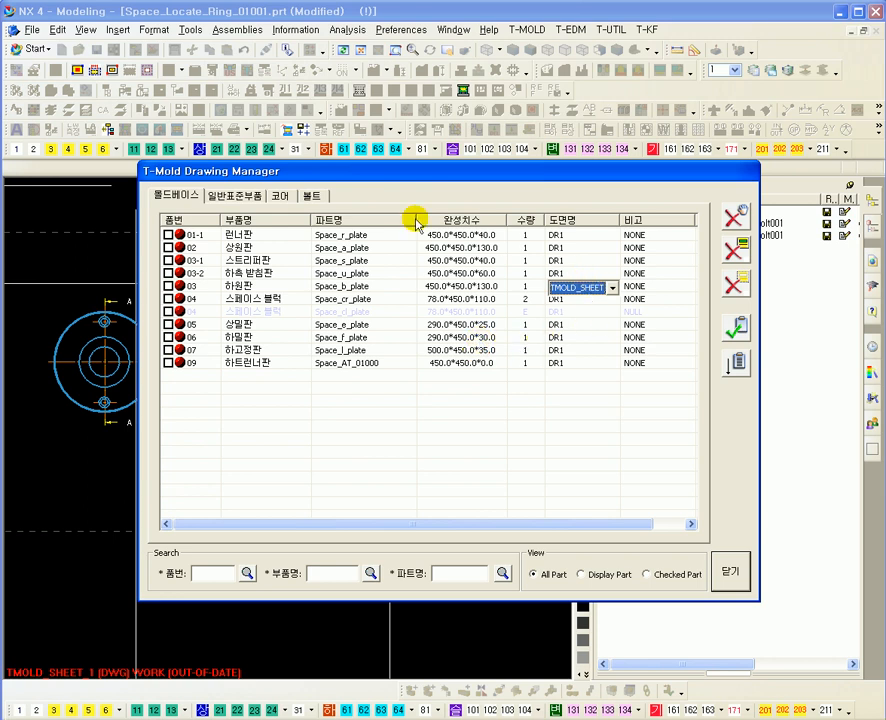
pyautogui.click(246, 200)
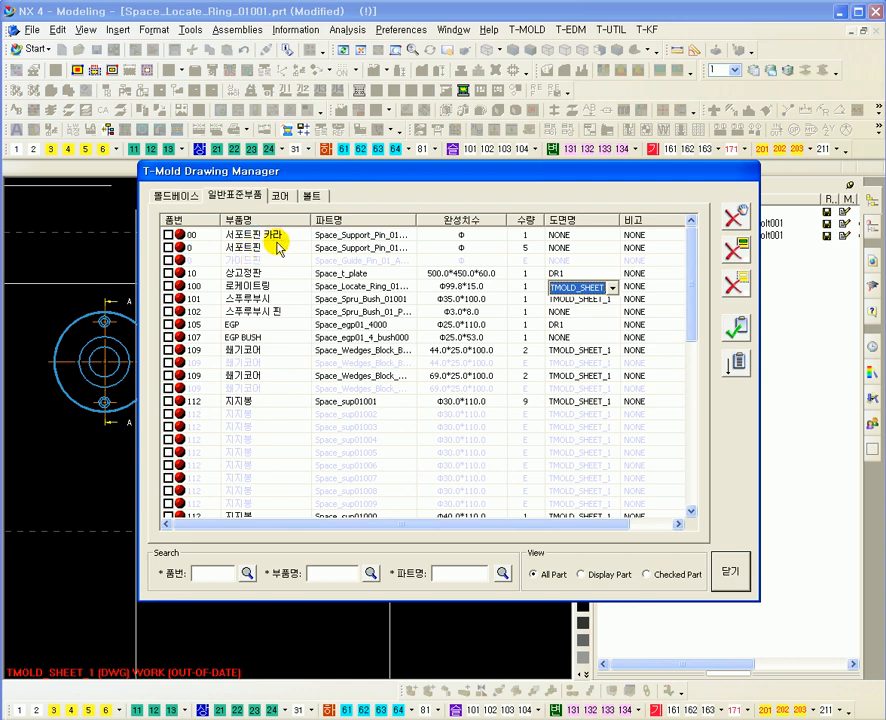
# Step: Check the first four general standard parts, numbers 00 to 10, and open the support pin's drawing name for editing
pyautogui.click(577, 235)
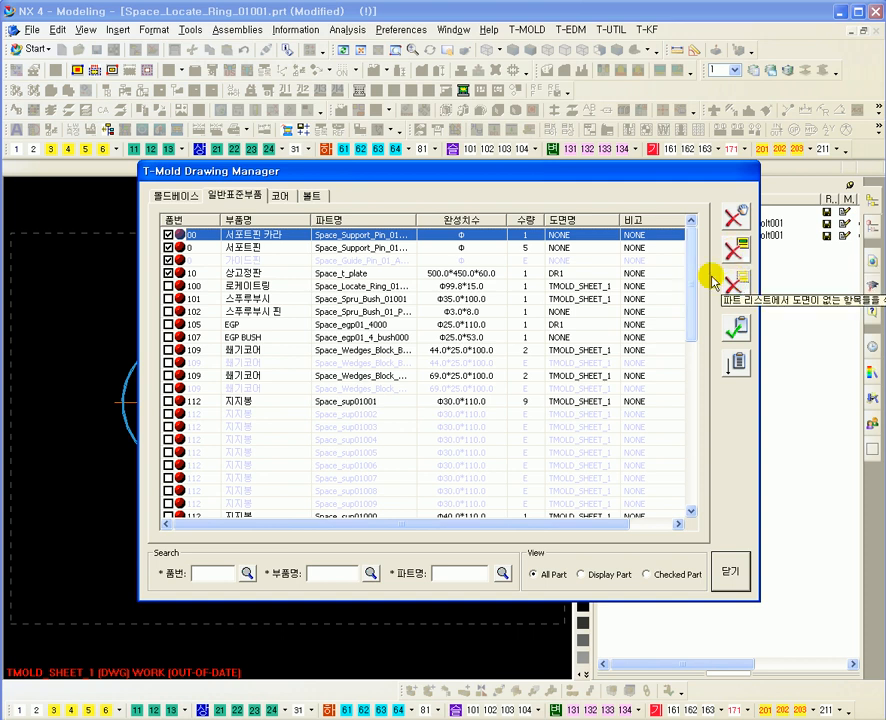
pyautogui.click(561, 237)
pyautogui.click(561, 250)
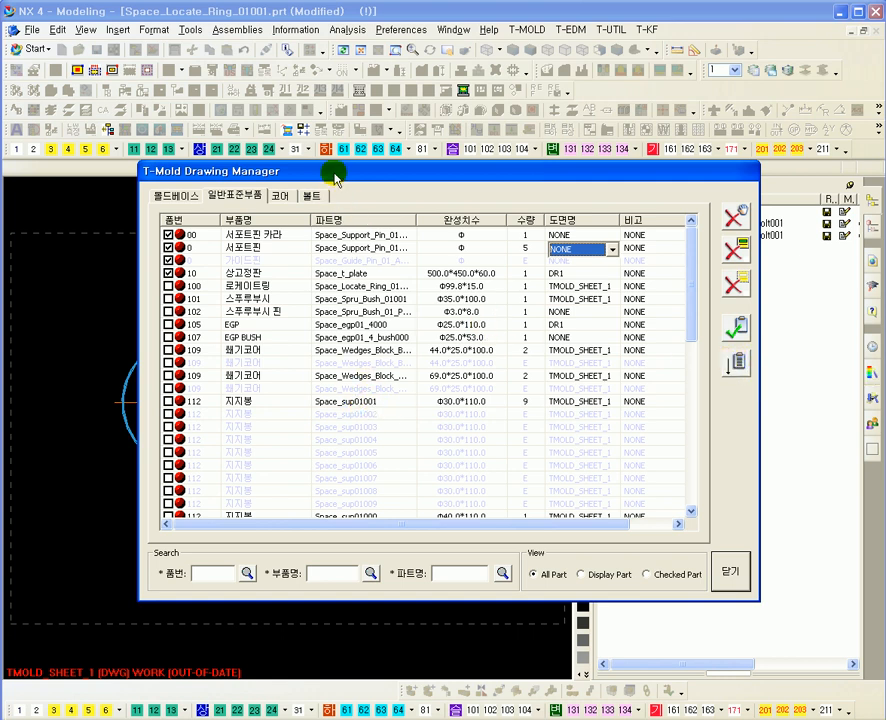
pyautogui.moveTo(331, 178); pyautogui.dragTo(321, 152)
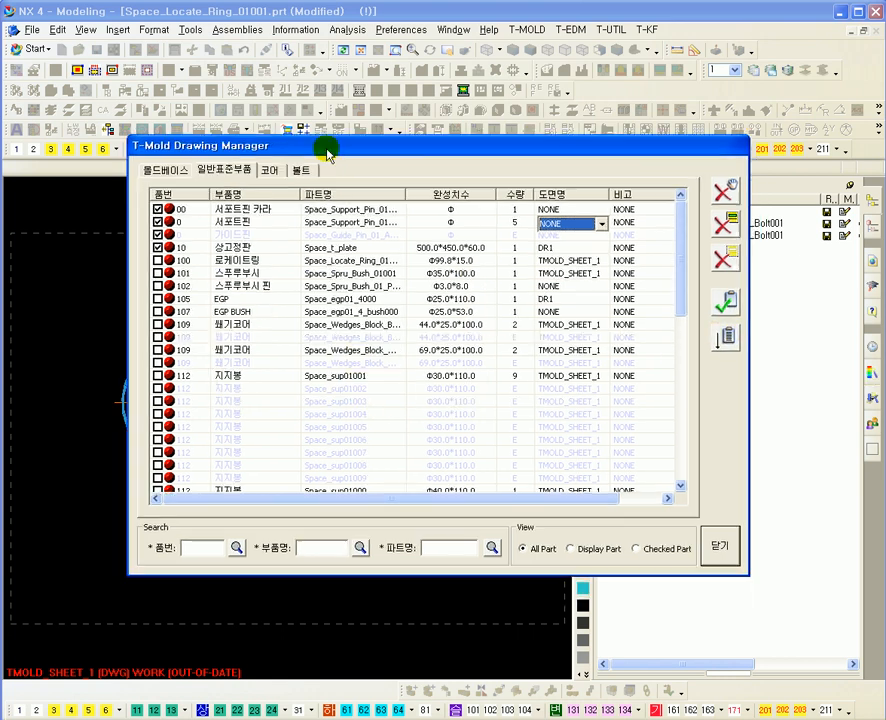
# Step: Close the T-Mold Drawing Manager and return from the locate ring part to the Space_00TOP mold assembly
pyautogui.click(719, 546)
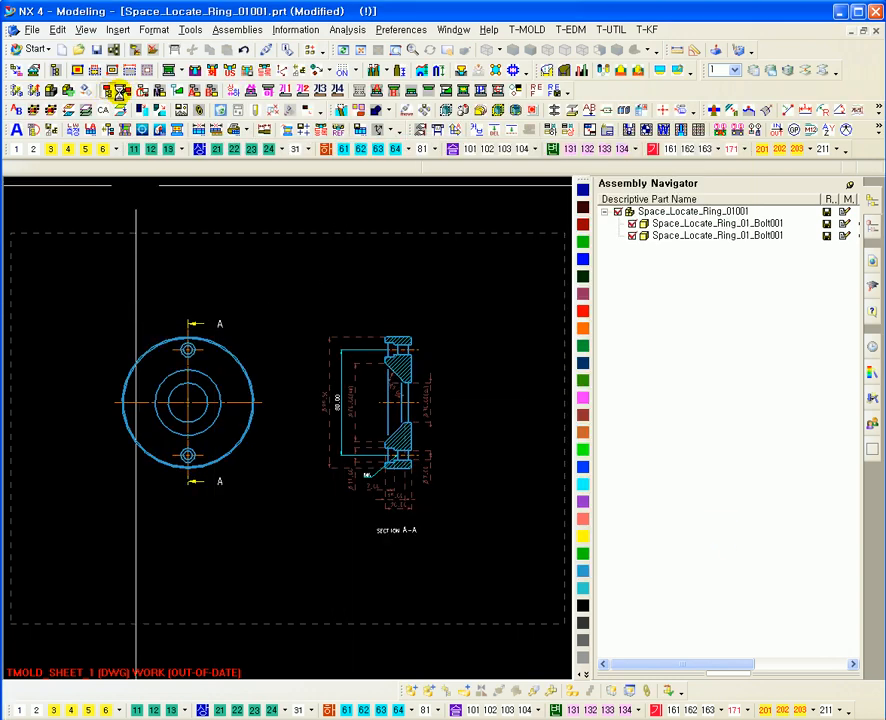
pyautogui.click(105, 93)
pyautogui.keyDown('shift'); pyautogui.moveTo(403, 206); pyautogui.dragTo(443, 279, button='middle'); pyautogui.keyUp('shift')
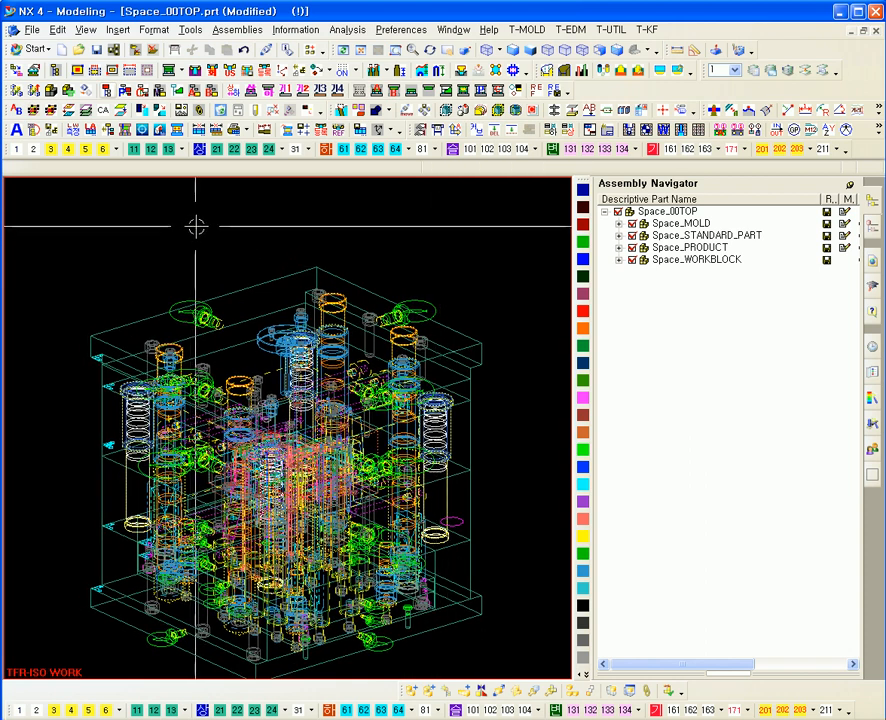
pyautogui.moveTo(224, 243); pyautogui.dragTo(264, 219, button='middle')
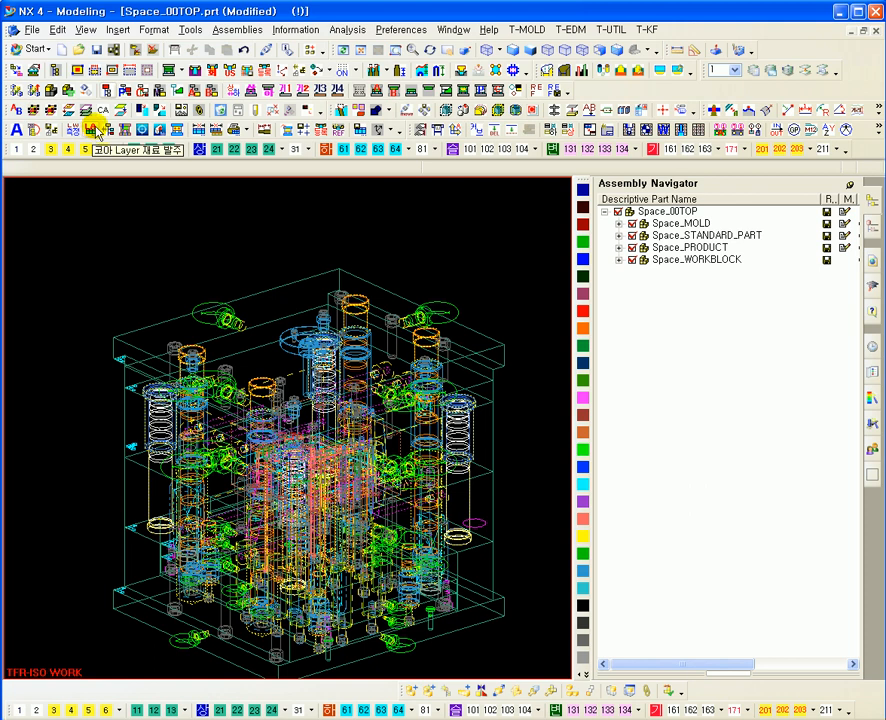
pyautogui.moveTo(222, 257); pyautogui.dragTo(280, 240, button='middle')
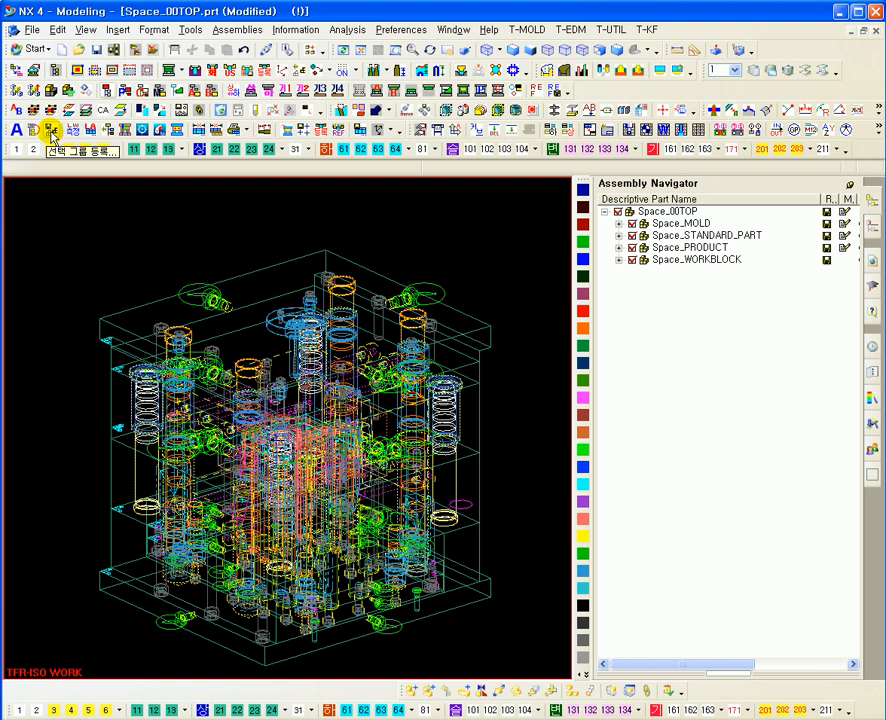
# Step: Open Register Group Selection and check which group names already exist
pyautogui.click(50, 134)
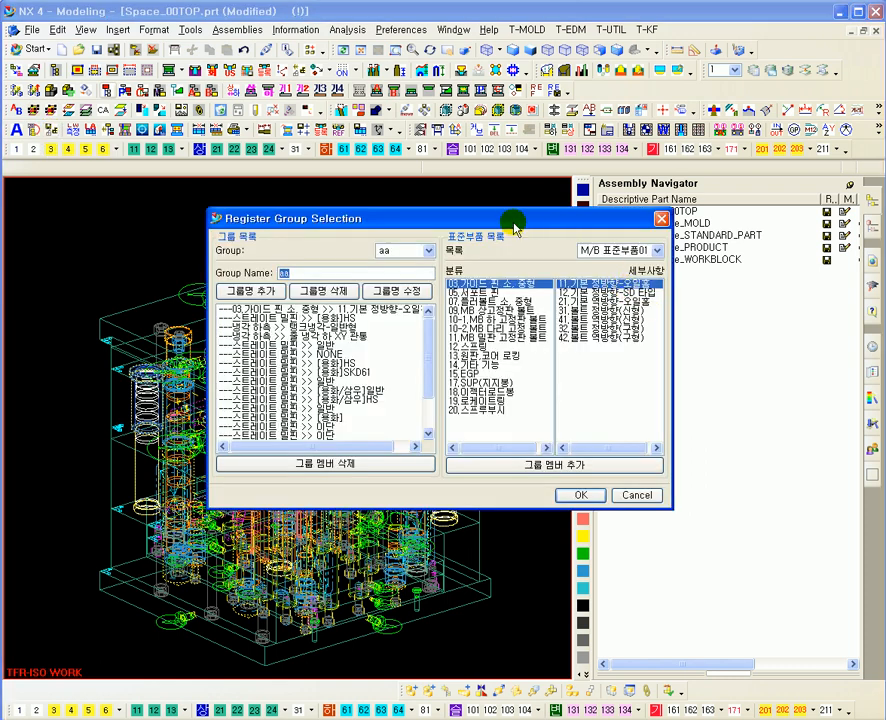
pyautogui.moveTo(512, 221); pyautogui.dragTo(678, 192)
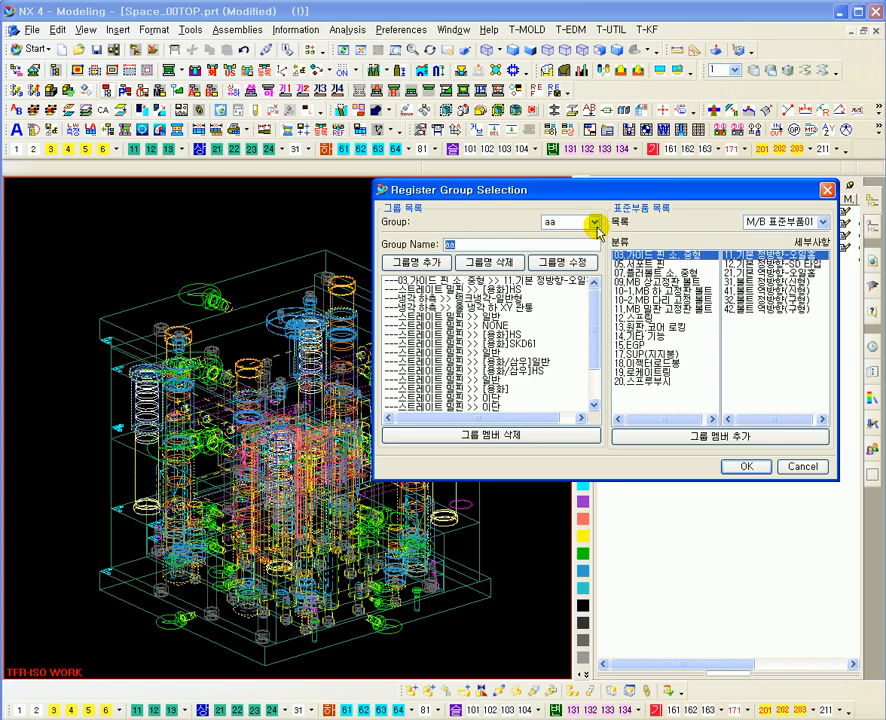
pyautogui.click(594, 222)
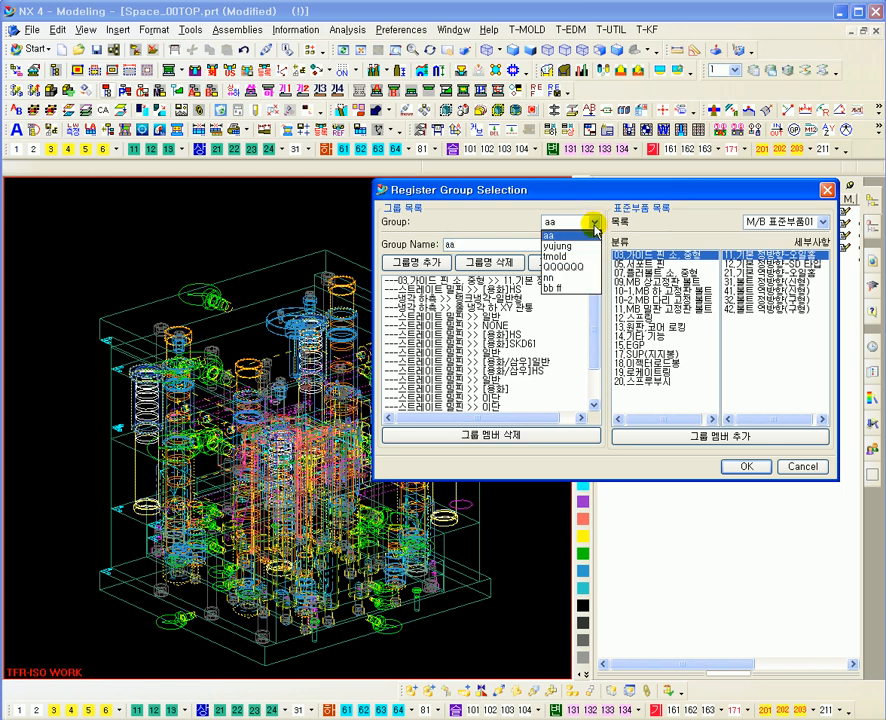
pyautogui.click(594, 224)
# Step: Add a new standard part group named tmold_001
pyautogui.moveTo(463, 246); pyautogui.dragTo(424, 247)
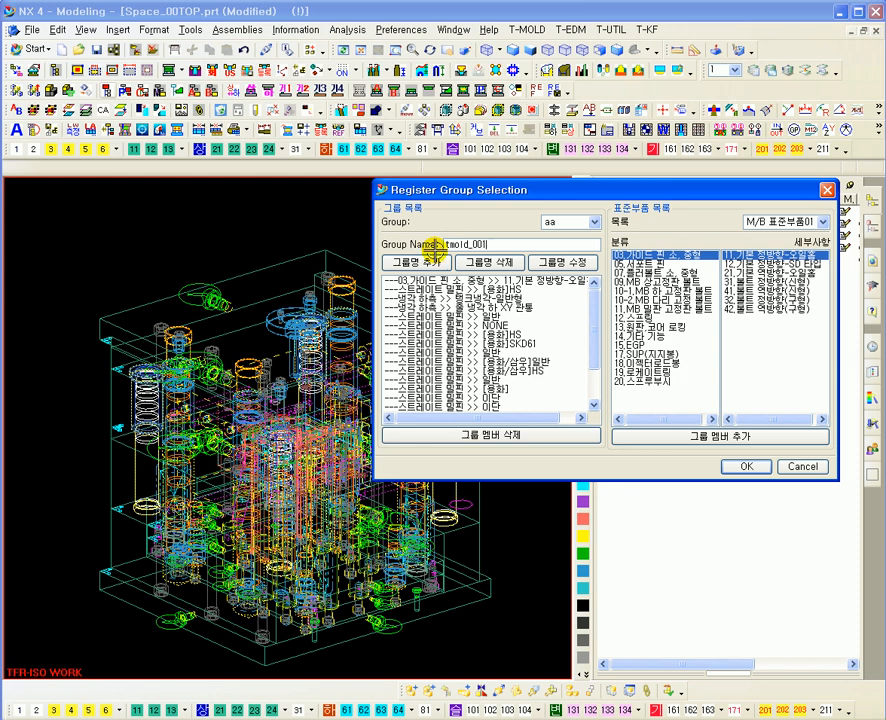
pyautogui.moveTo(496, 241); pyautogui.dragTo(447, 240)
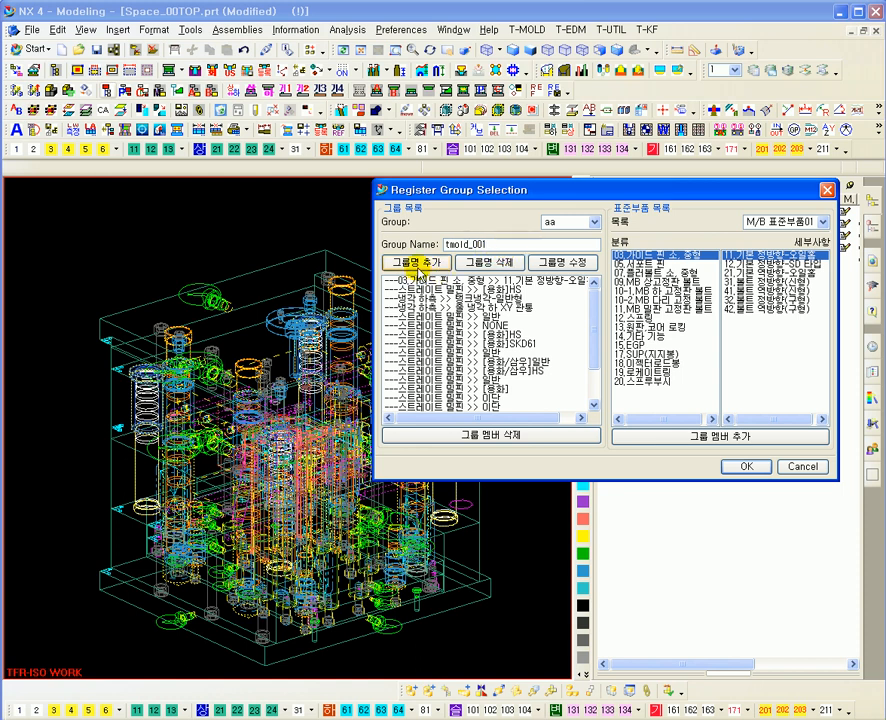
pyautogui.click(396, 261)
pyautogui.click(502, 433)
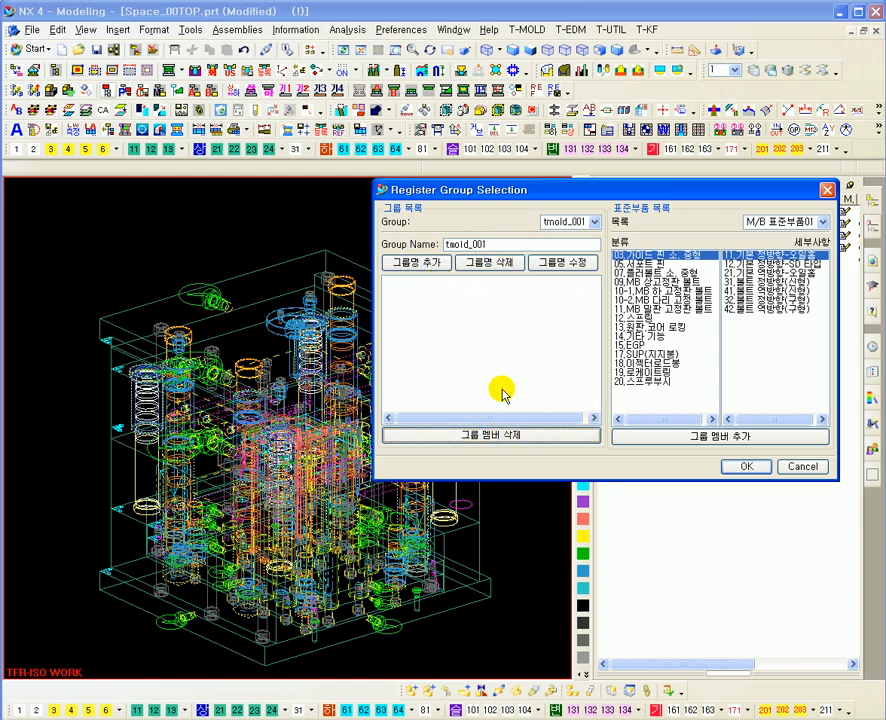
pyautogui.moveTo(500, 244); pyautogui.dragTo(448, 244)
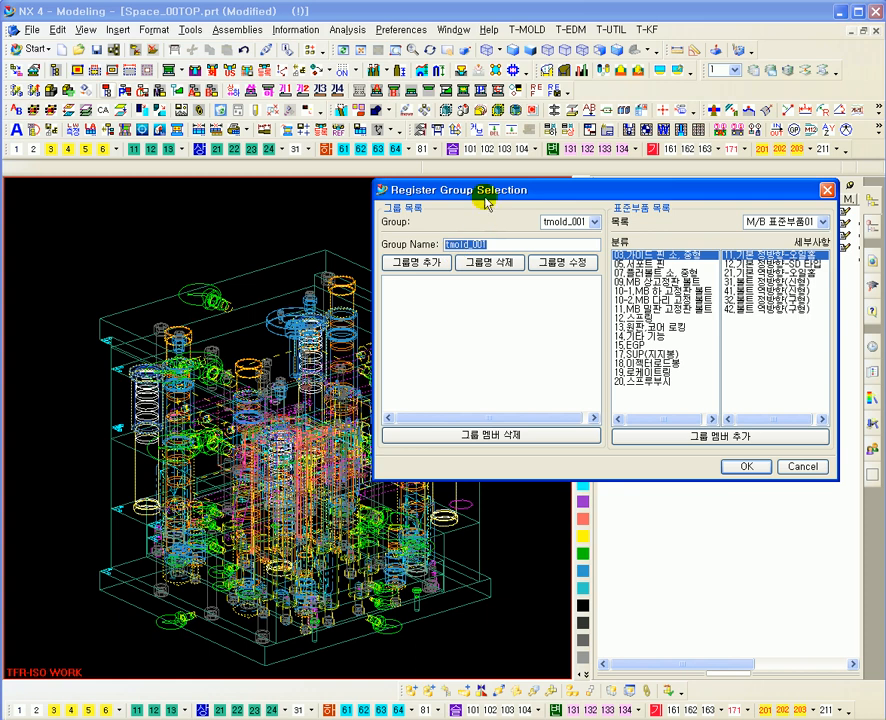
# Step: Pick a support pin in the mold and add its standard part type as a member of group tmold_001
pyautogui.moveTo(475, 191); pyautogui.dragTo(452, 188)
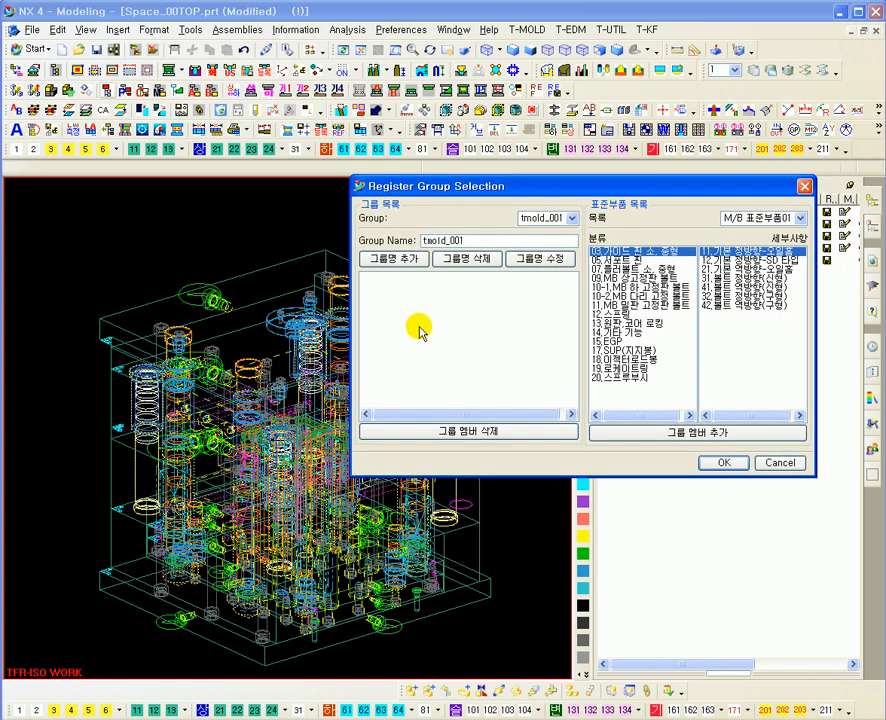
pyautogui.click(167, 328)
pyautogui.click(214, 336)
pyautogui.click(704, 434)
pyautogui.click(403, 278)
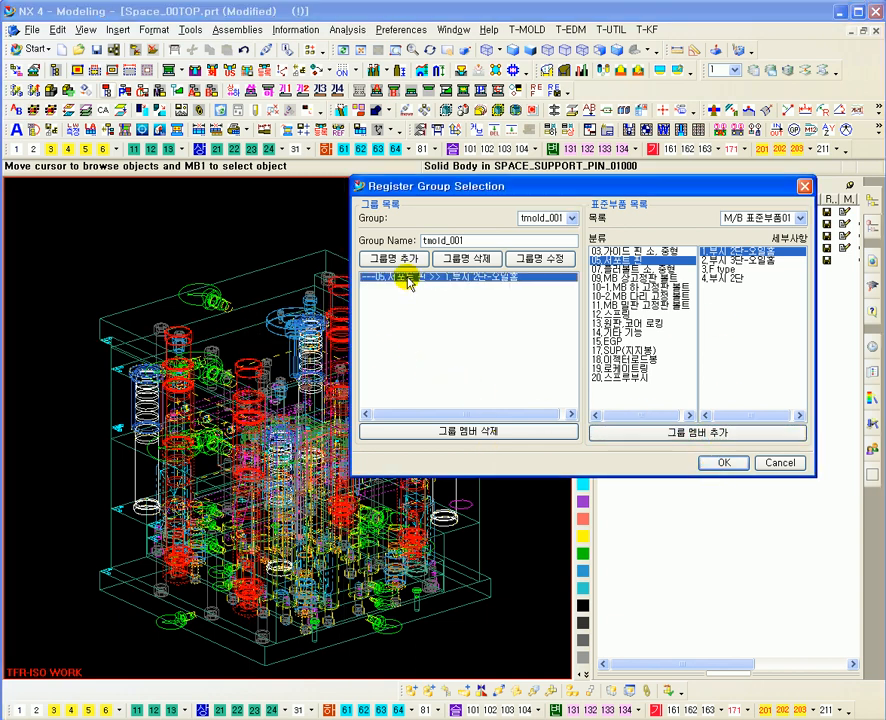
# Step: Pick a guide pin body in the mold and add its standard part type to group tmold_001
pyautogui.moveTo(249, 311); pyautogui.dragTo(194, 398, button='middle')
pyautogui.click(146, 393)
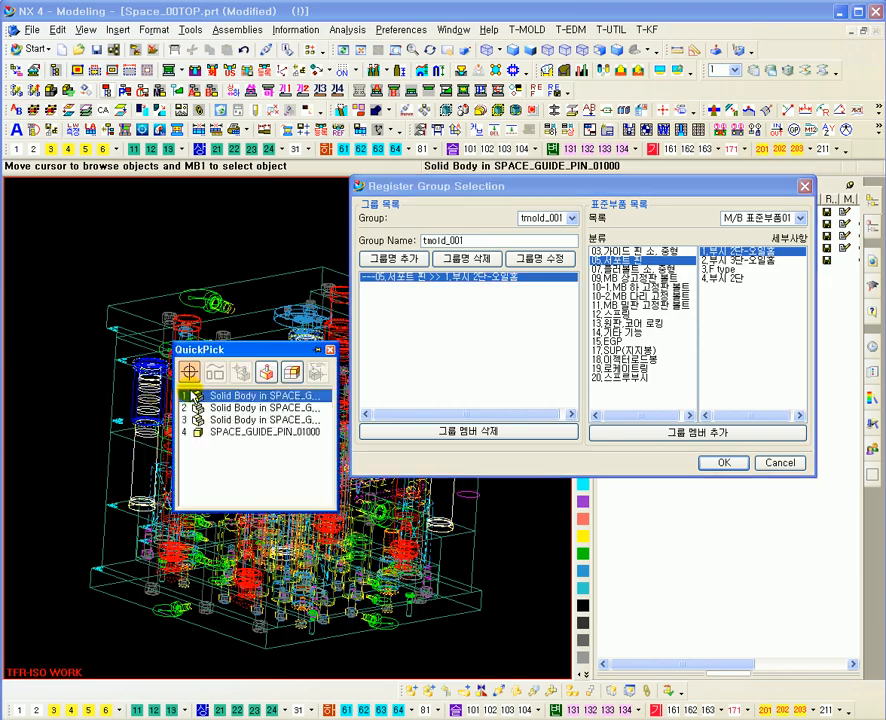
pyautogui.click(192, 400)
pyautogui.click(695, 433)
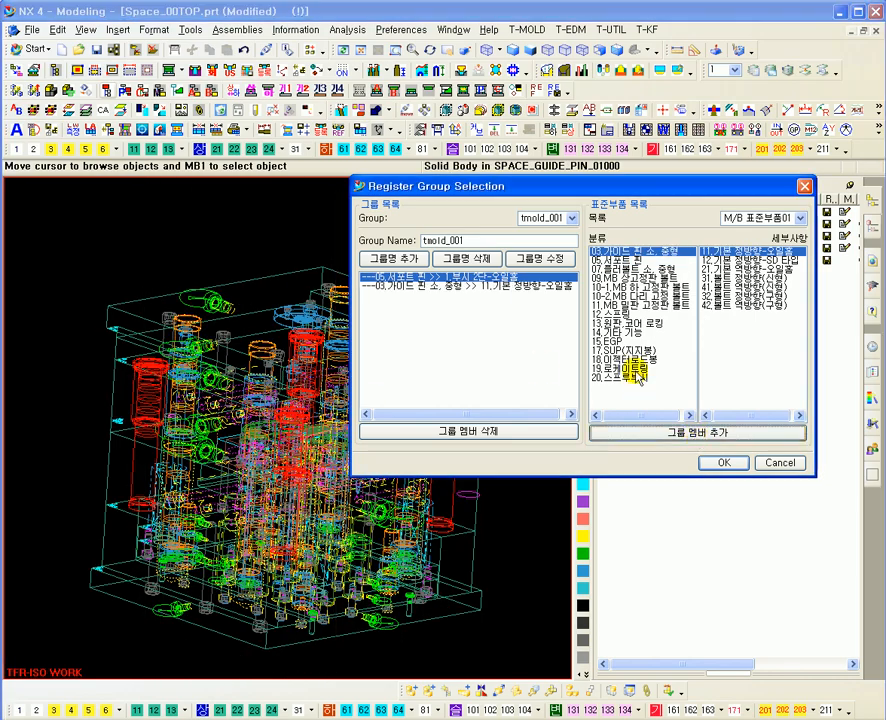
# Step: Accept the group registration for tmold_001 with its support pin and guide pin members
pyautogui.moveTo(245, 362); pyautogui.dragTo(265, 360, button='middle')
pyautogui.moveTo(265, 360); pyautogui.dragTo(240, 376)
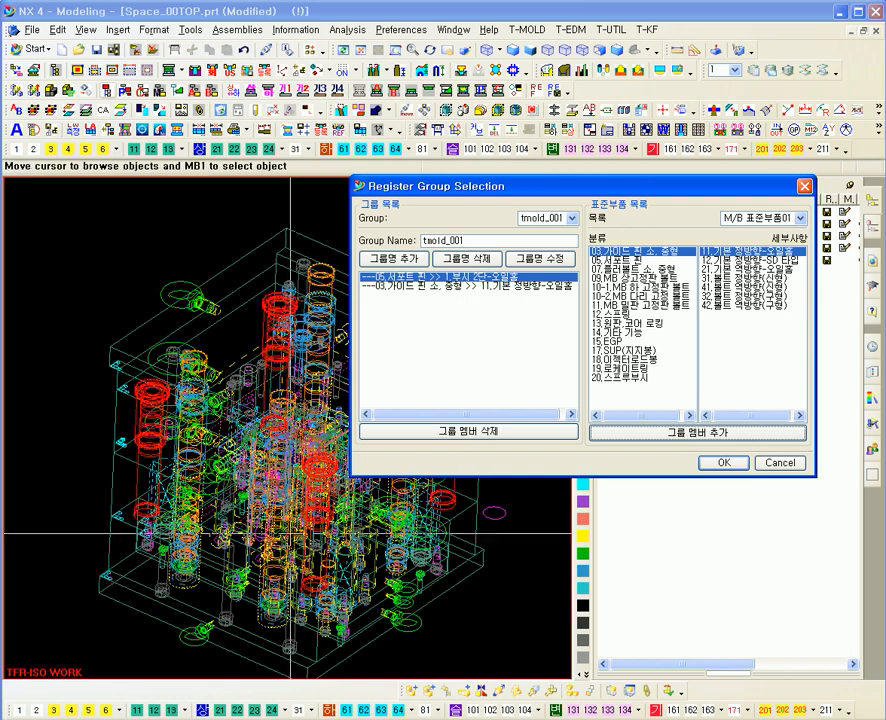
pyautogui.scroll(-3, 262, 508)
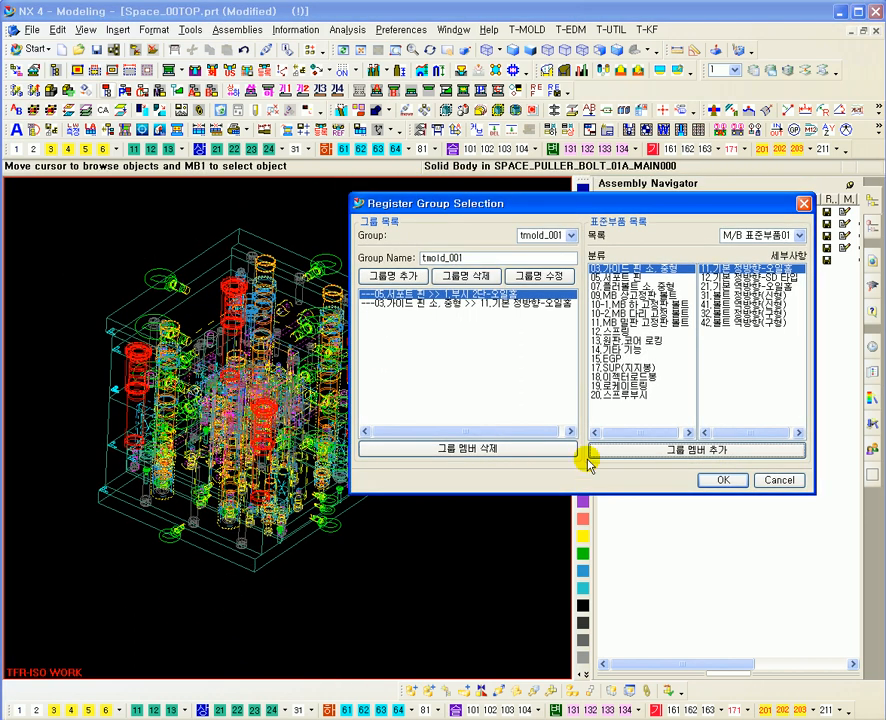
pyautogui.click(718, 480)
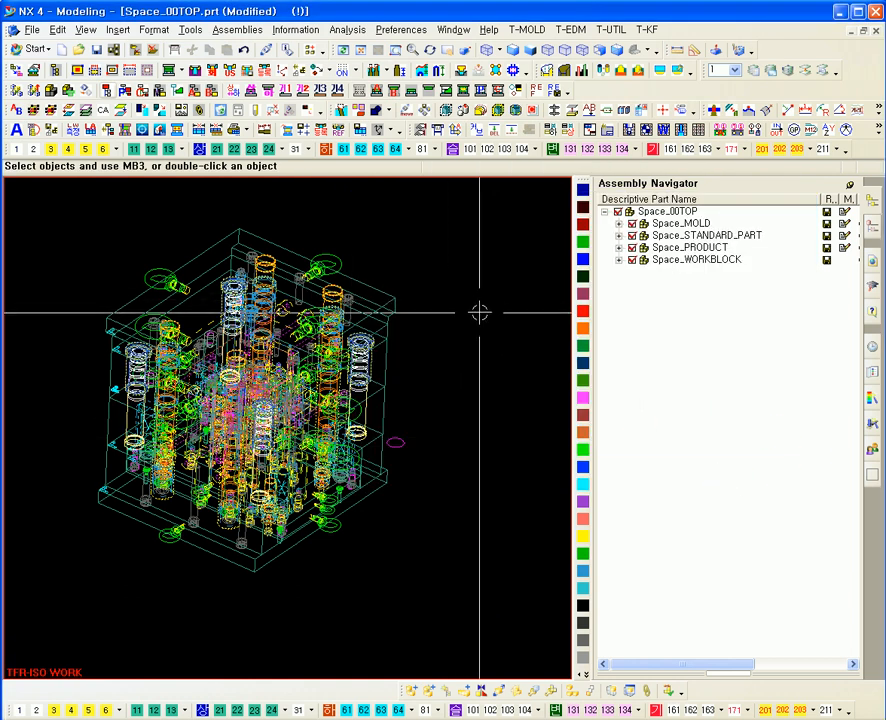
# Step: Start the T-Mold BOM Reference Expression command on the mold assembly and keep the model in view beside it
pyautogui.keyDown('shift'); pyautogui.moveTo(451, 267); pyautogui.dragTo(496, 320, button='middle'); pyautogui.keyUp('shift')
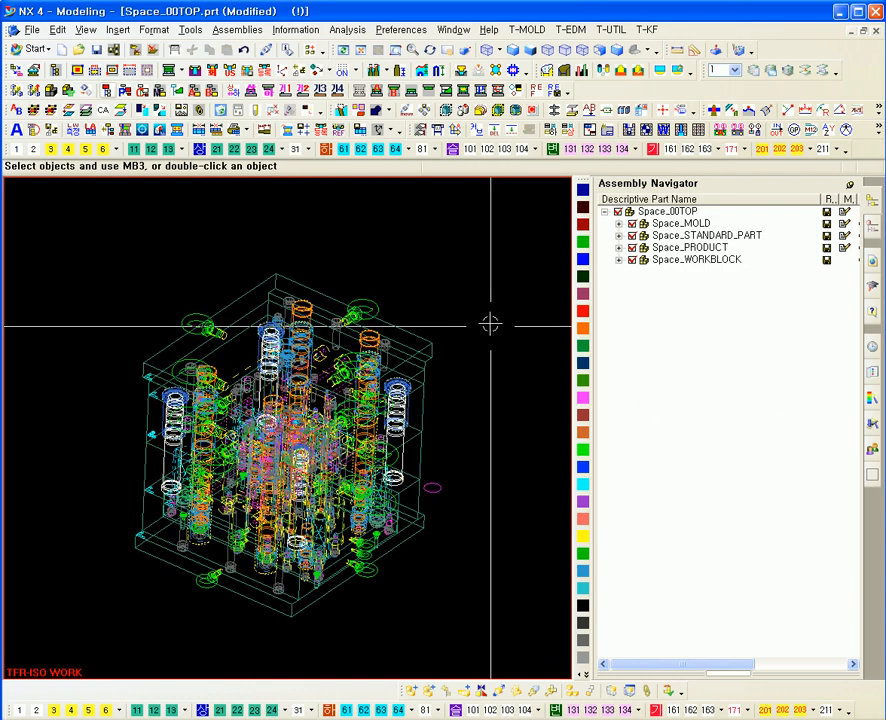
pyautogui.moveTo(160, 420)
pyautogui.mouseDown(button='middle')
pyautogui.moveTo(148, 401)
pyautogui.moveTo(165, 405)
pyautogui.mouseUp(button='middle')
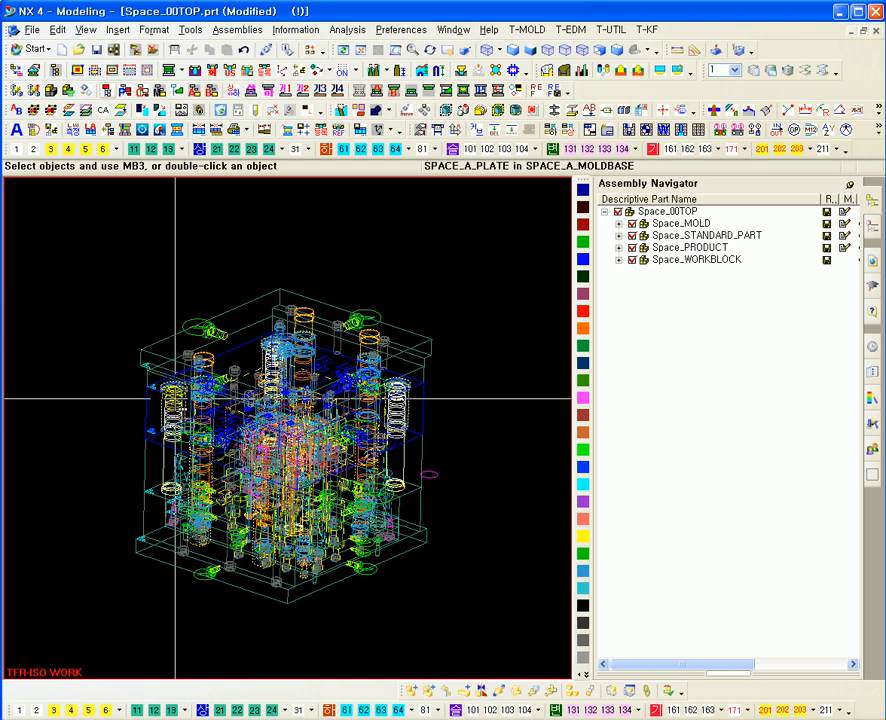
pyautogui.scroll(3, 175, 400)
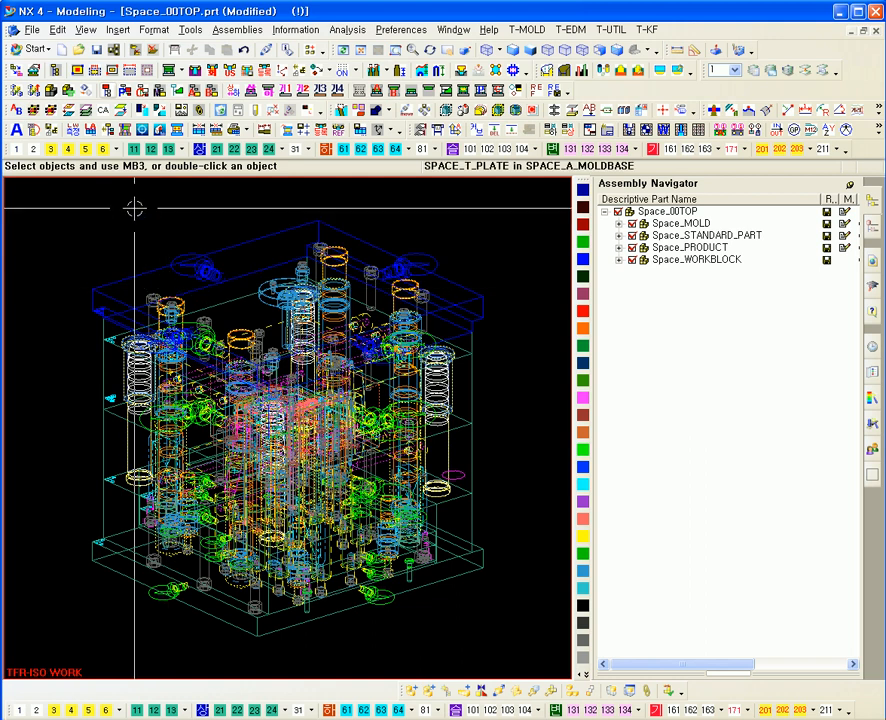
pyautogui.click(73, 132)
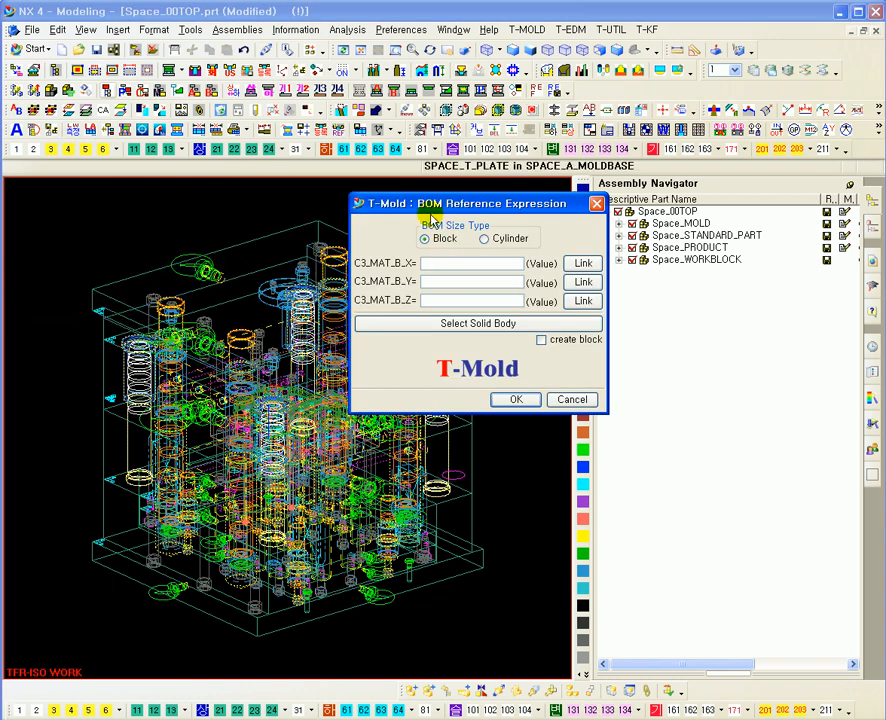
pyautogui.moveTo(465, 203); pyautogui.dragTo(551, 244)
pyautogui.moveTo(400, 230); pyautogui.dragTo(362, 220, button='middle')
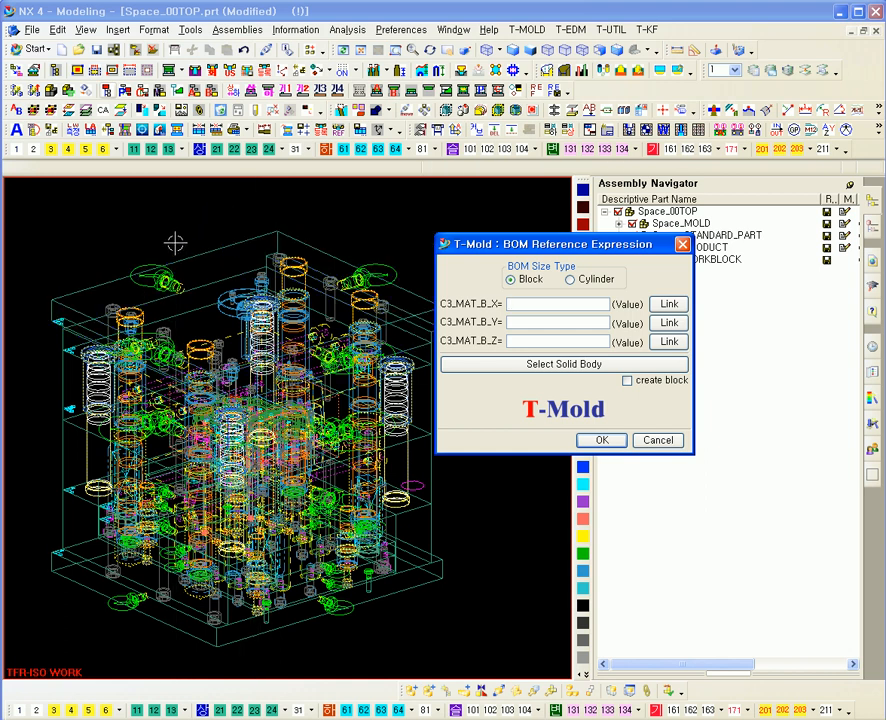
# Step: Compare the inputs offered by the Block and Cylinder BOM size types, ending on Block
pyautogui.scroll(-1, 175, 243)
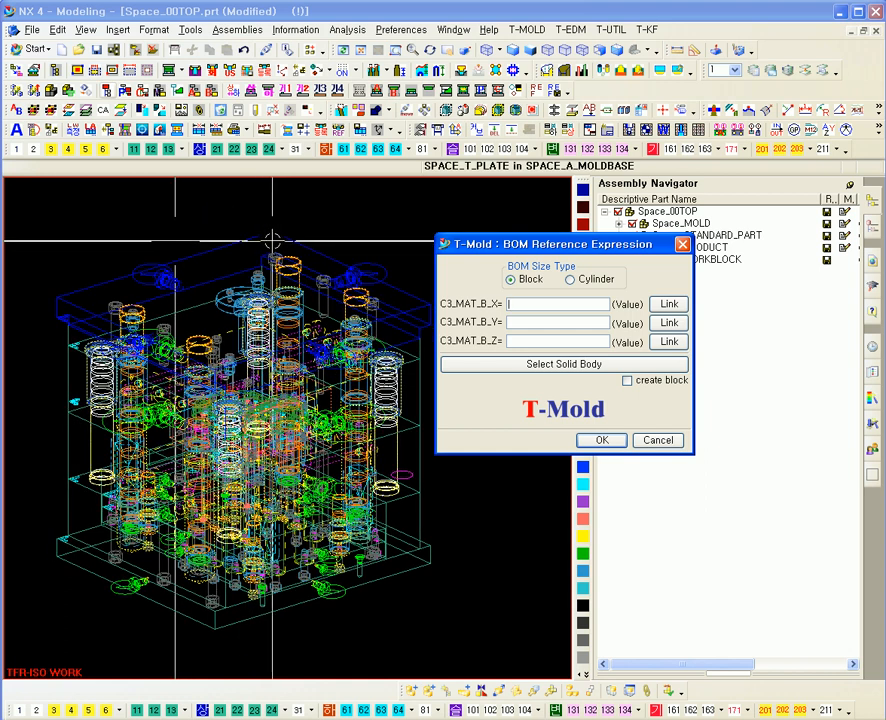
pyautogui.doubleClick(268, 238)
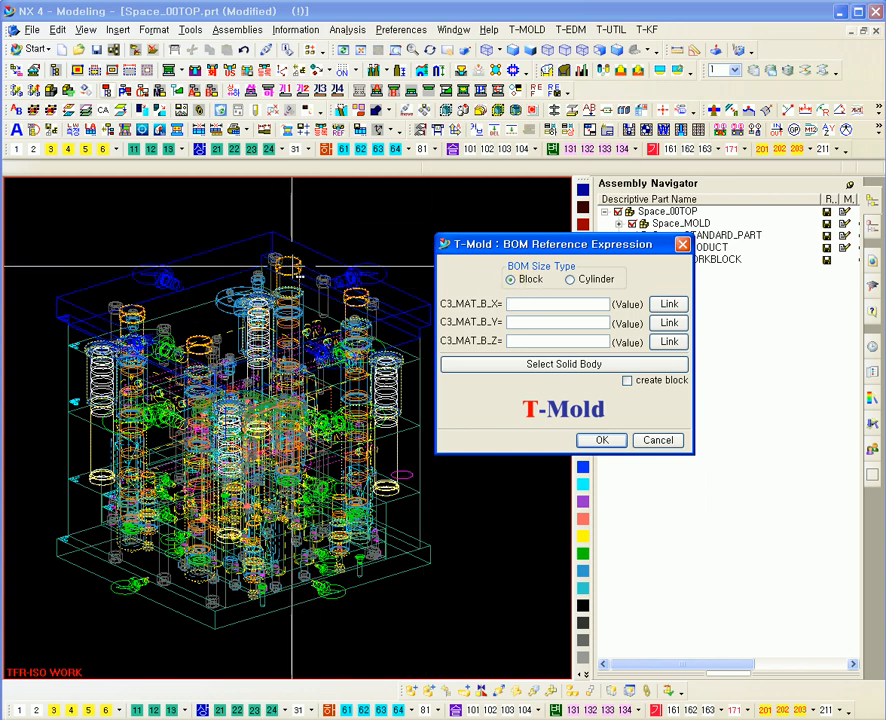
pyautogui.click(570, 280)
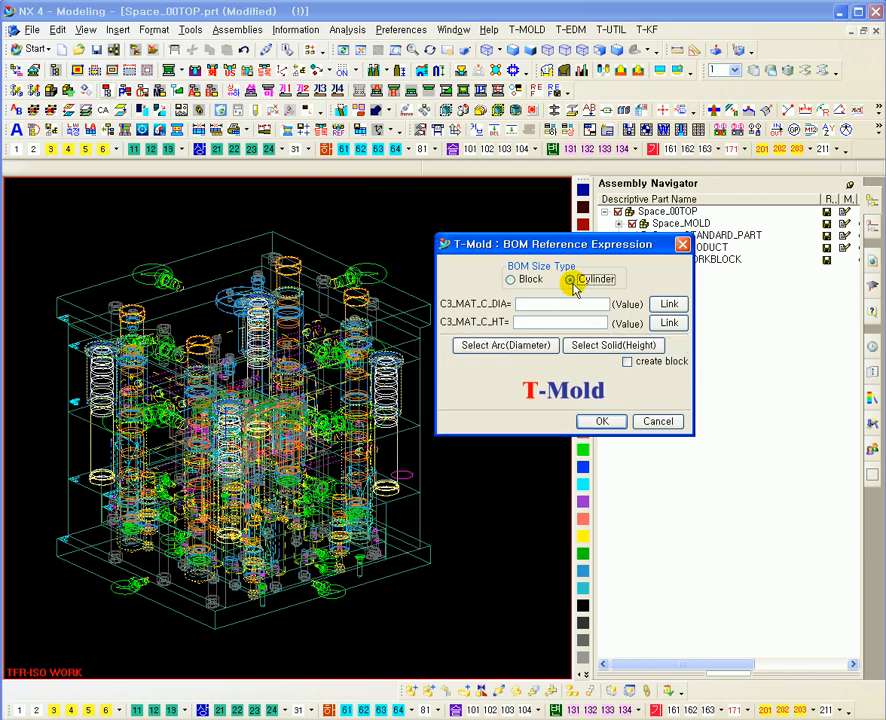
pyautogui.click(497, 283)
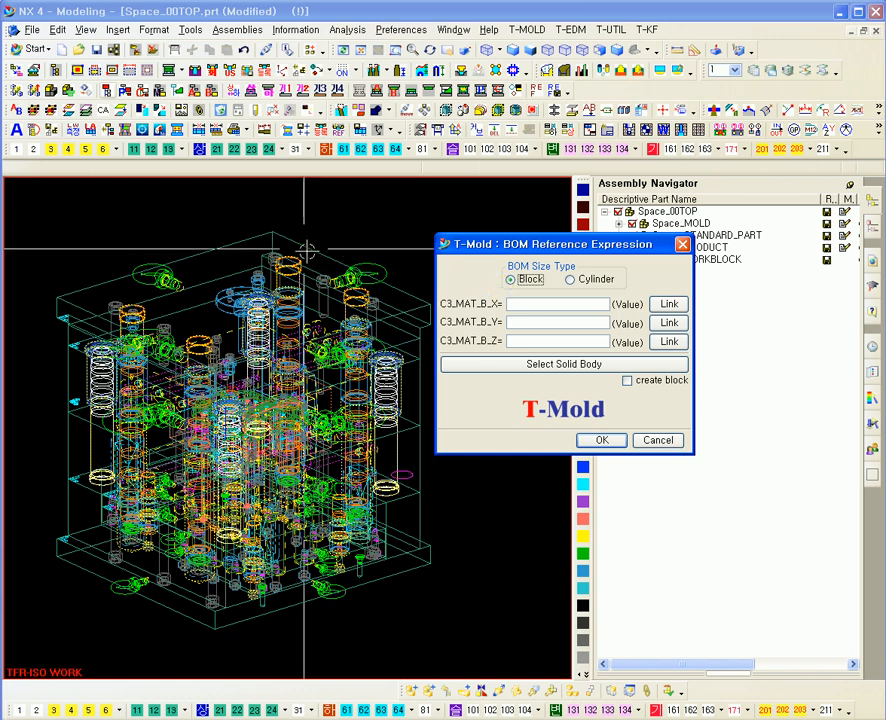
# Step: Fill the block X, Y and Z material sizes from the T plate's solid body and review each value
pyautogui.click(519, 366)
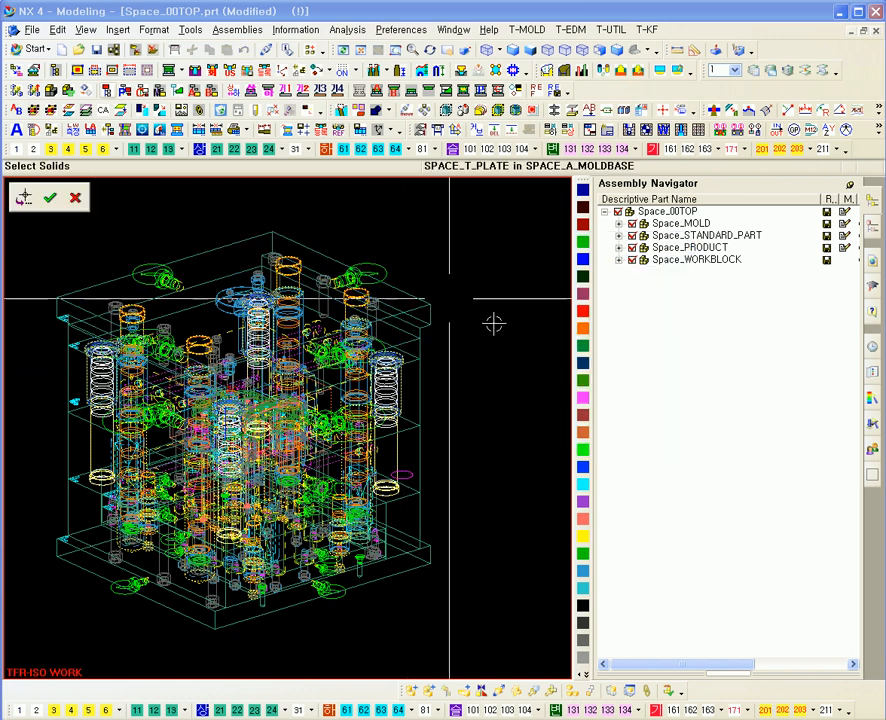
pyautogui.click(250, 252)
pyautogui.middleClick(258, 222)
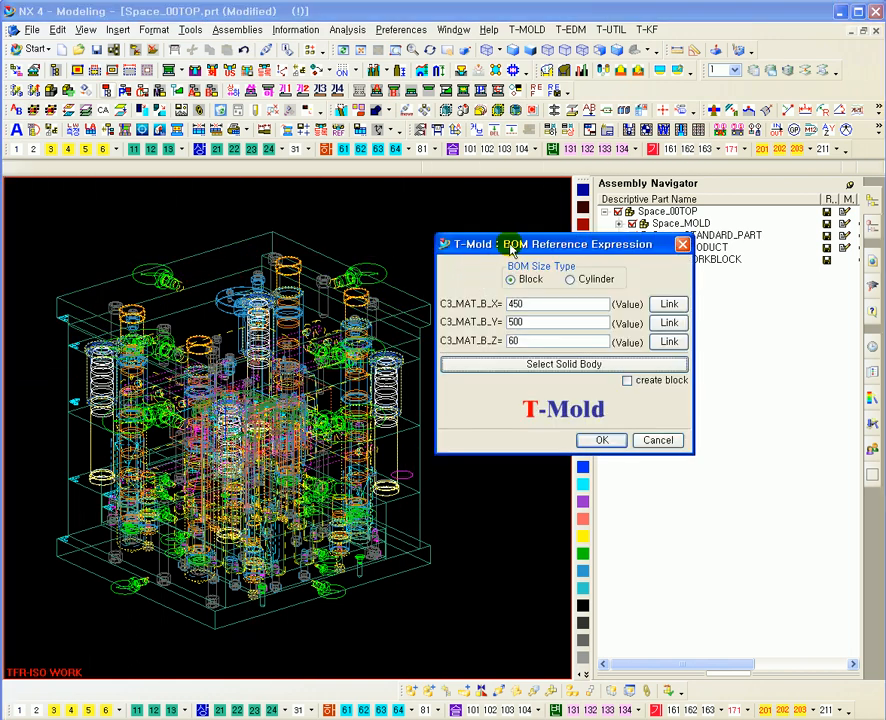
pyautogui.moveTo(510, 249); pyautogui.dragTo(488, 269)
pyautogui.moveTo(518, 318); pyautogui.dragTo(480, 326)
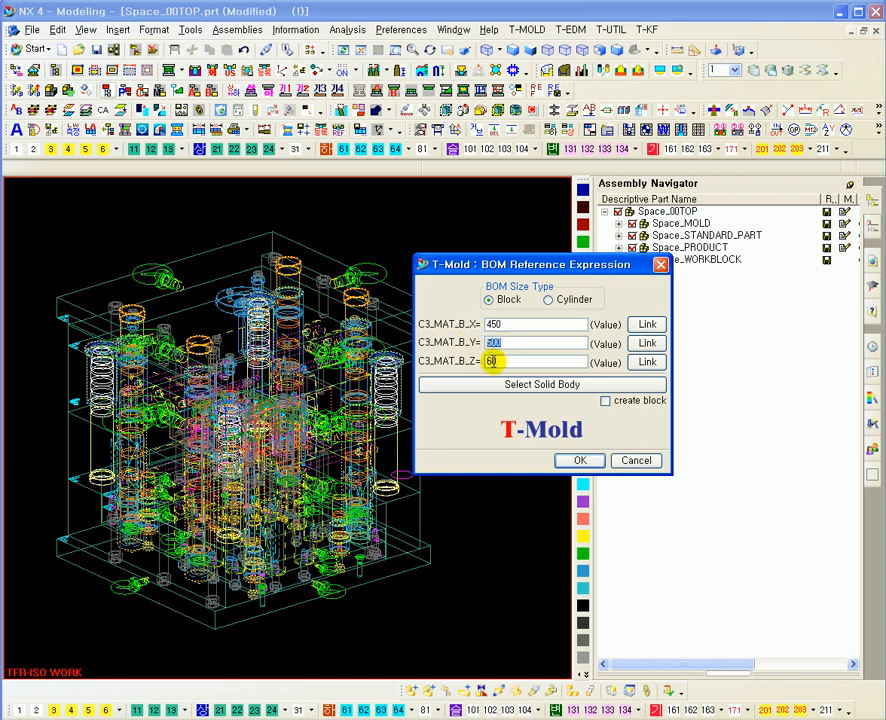
pyautogui.doubleClick(508, 324)
pyautogui.doubleClick(487, 364)
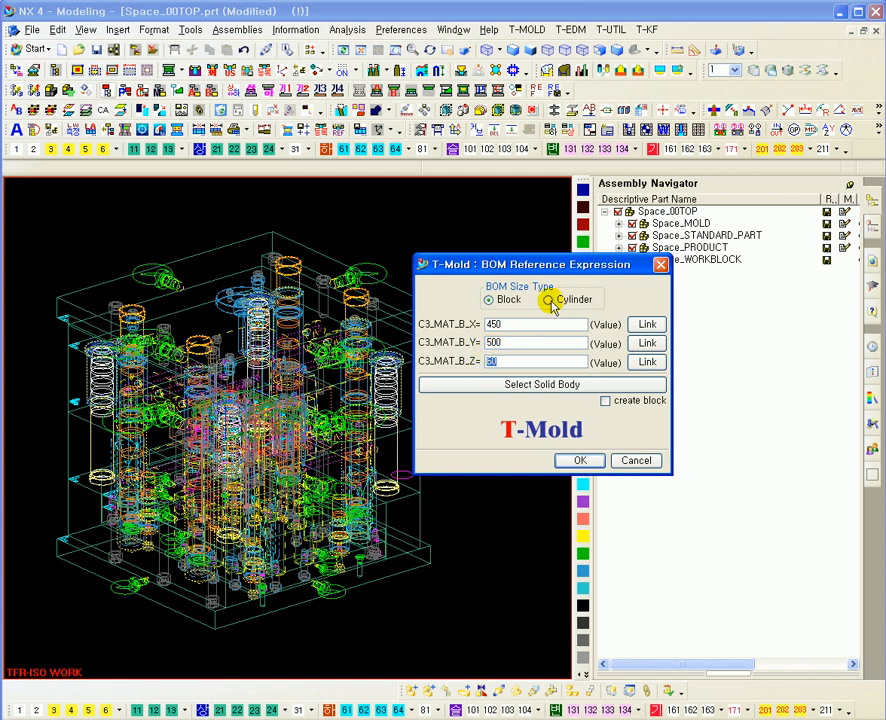
# Step: Switch the BOM size type to Cylinder and take the diameter from the support pin's circular head edge
pyautogui.click(549, 301)
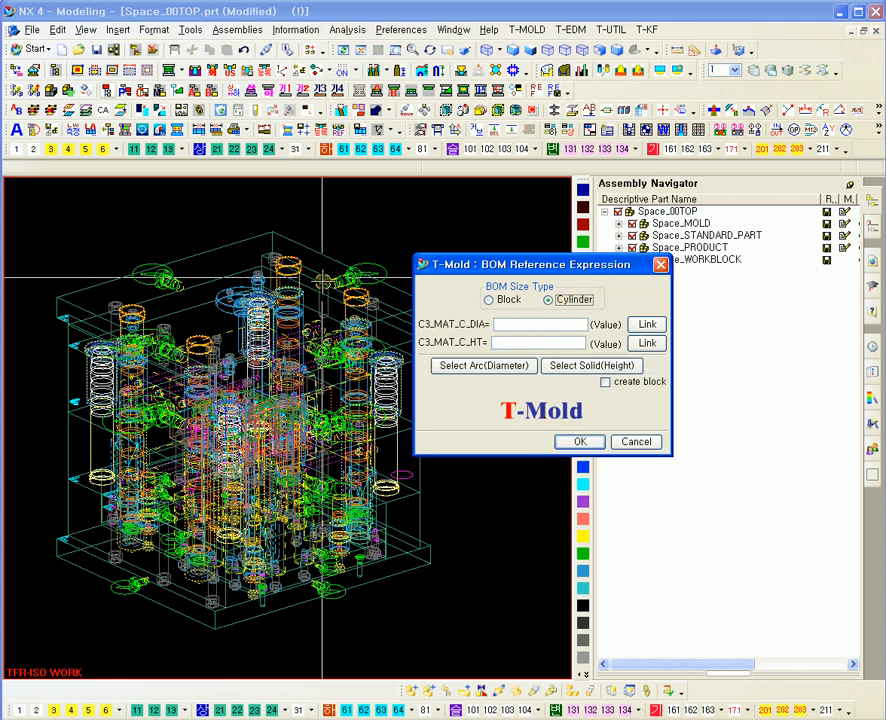
pyautogui.scroll(5, 279, 364)
pyautogui.scroll(3, 343, 278)
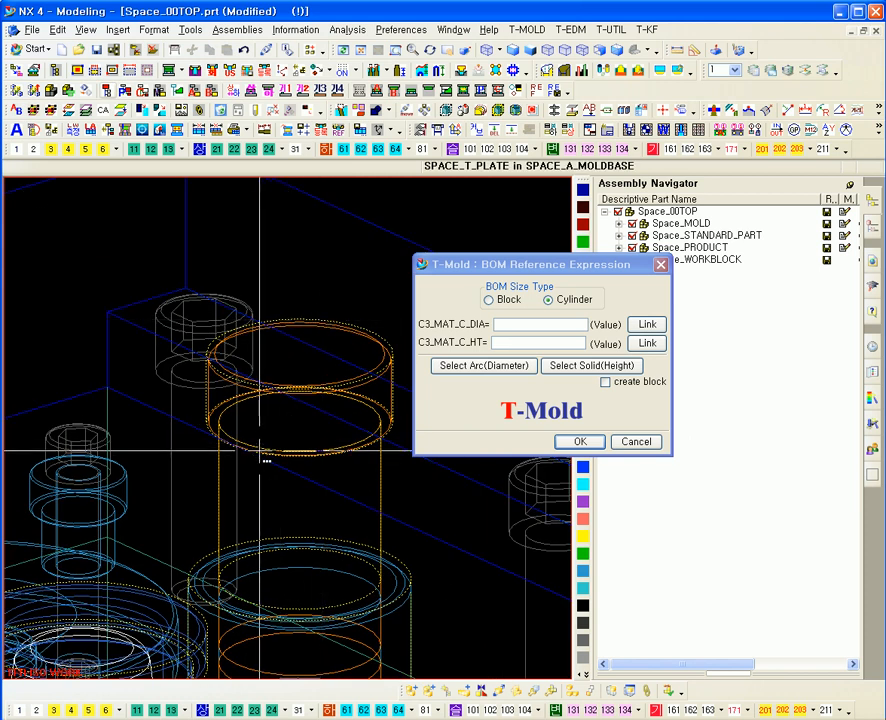
pyautogui.click(309, 456)
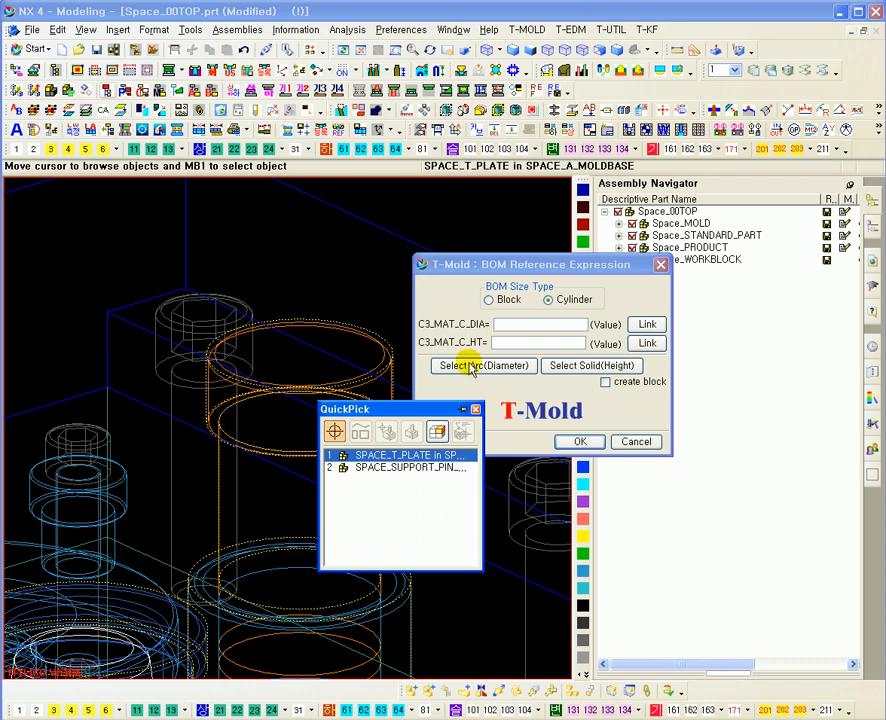
pyautogui.click(476, 409)
pyautogui.click(477, 367)
pyautogui.click(371, 367)
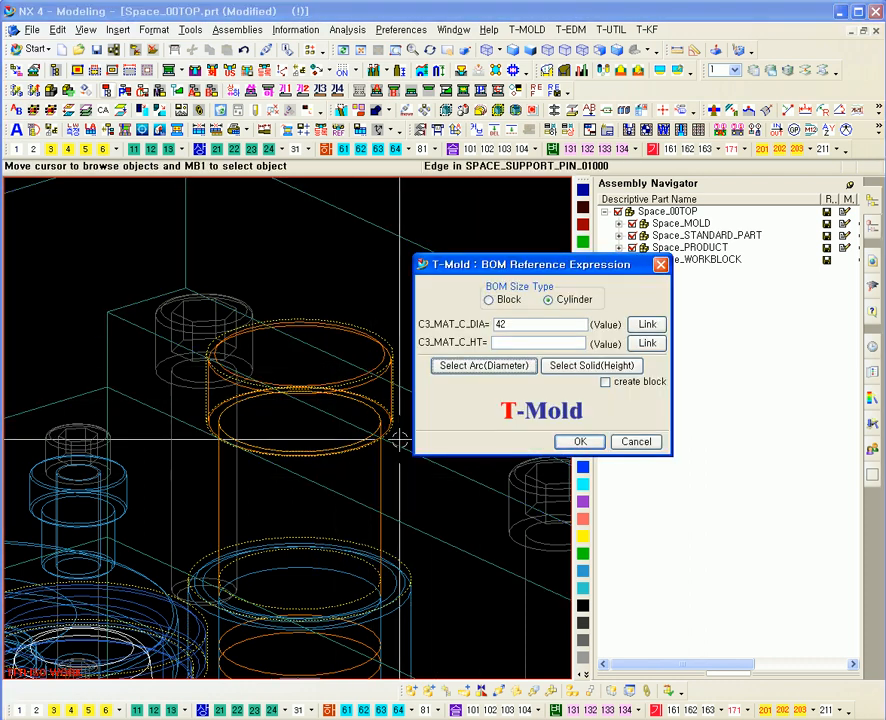
# Step: Fill the cylinder's material height from the support pin's solid body and review the value
pyautogui.scroll(-3, 347, 463)
pyautogui.scroll(3, 368, 520)
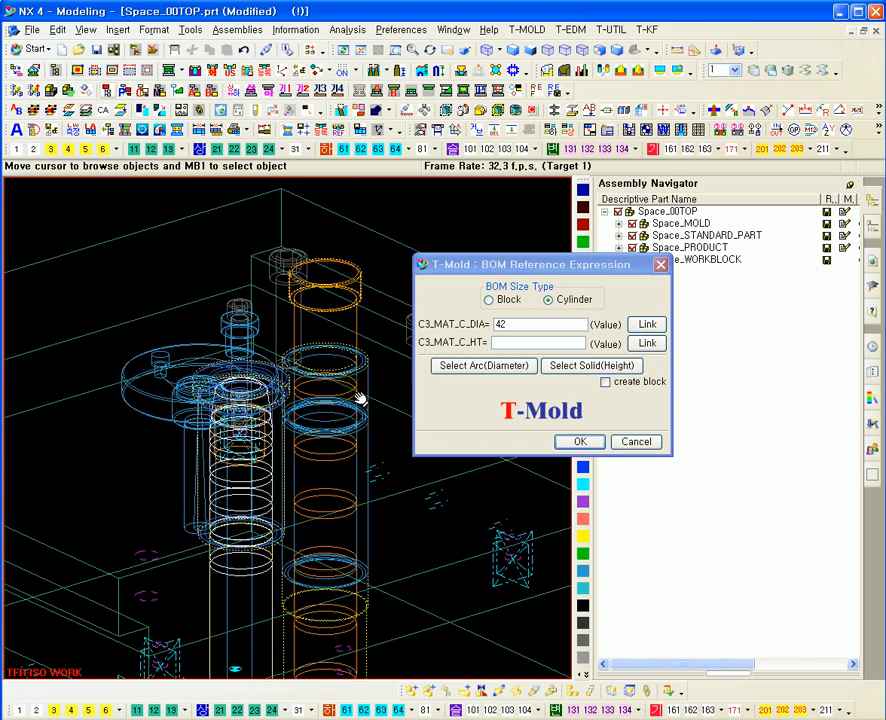
pyautogui.click(573, 366)
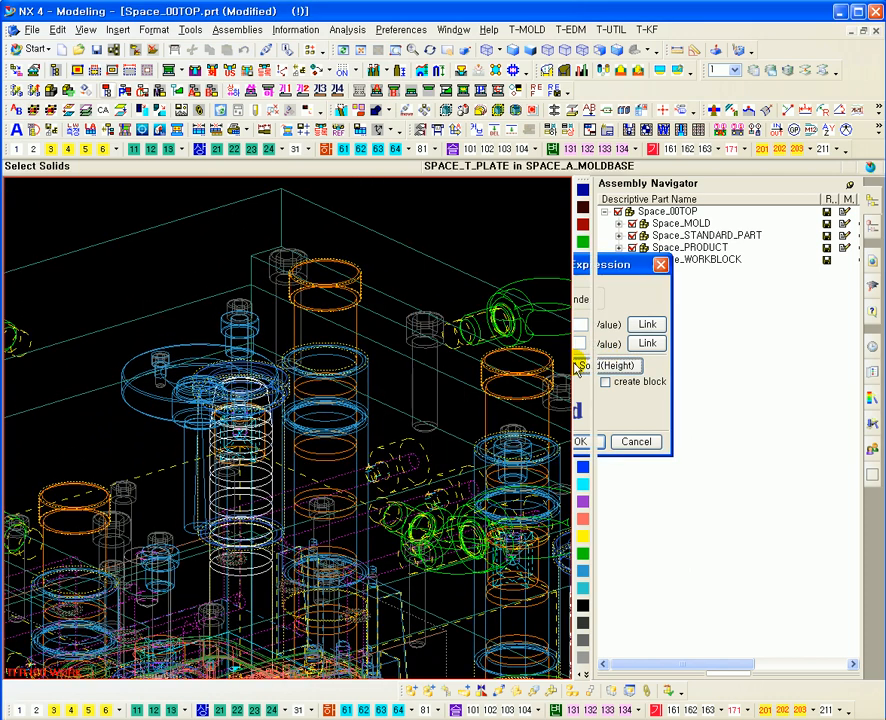
pyautogui.click(334, 270)
pyautogui.click(397, 293)
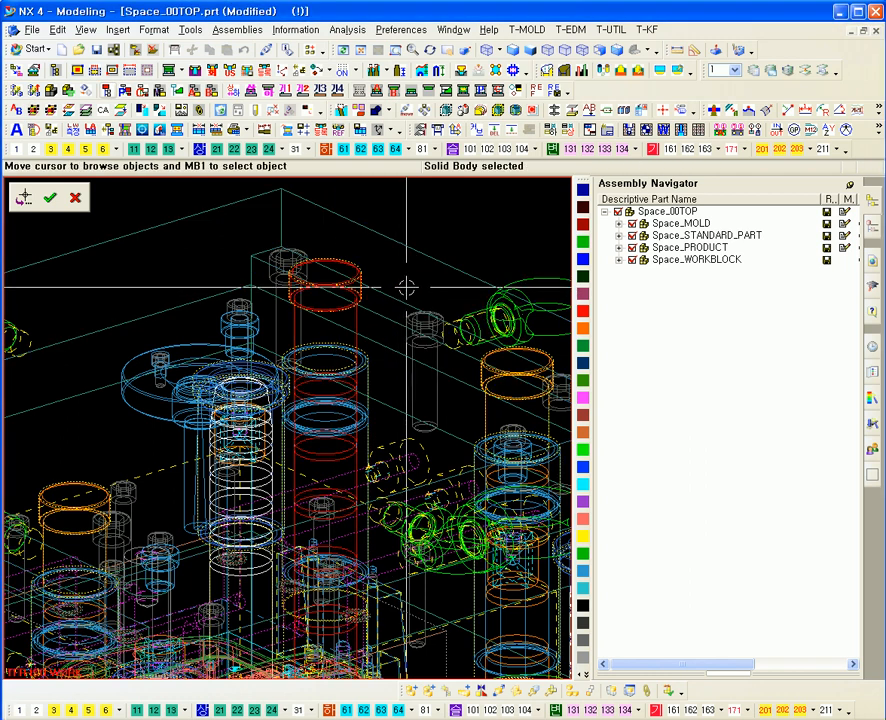
pyautogui.moveTo(526, 342); pyautogui.dragTo(473, 338)
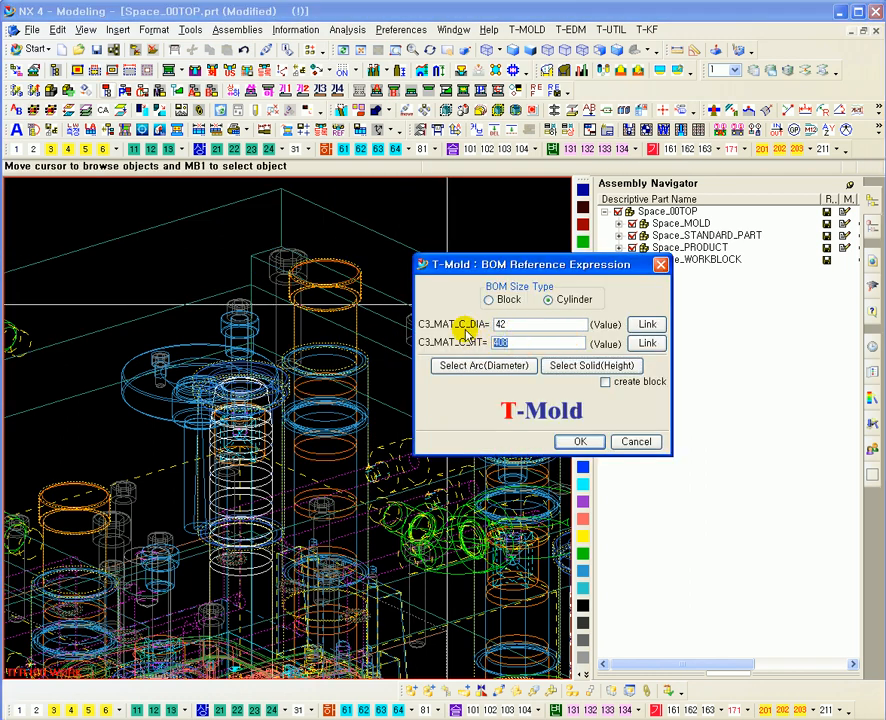
# Step: Enable block creation for the cylinder size and select the support pin as the part that receives it
pyautogui.keyDown('ctrl'); pyautogui.moveTo(240, 491); pyautogui.dragTo(360, 470, button='middle'); pyautogui.keyUp('ctrl')
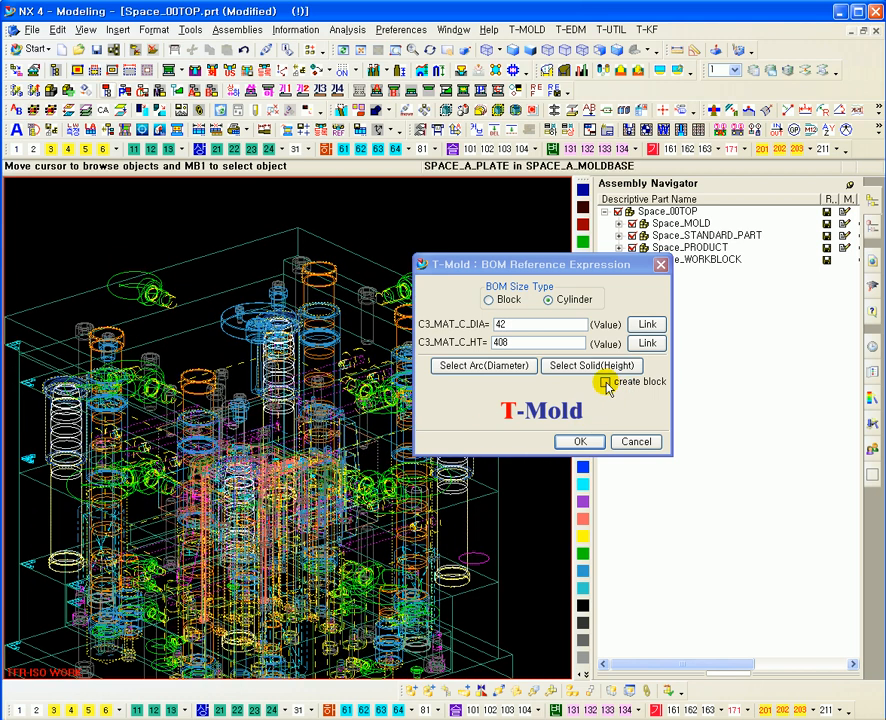
pyautogui.click(605, 382)
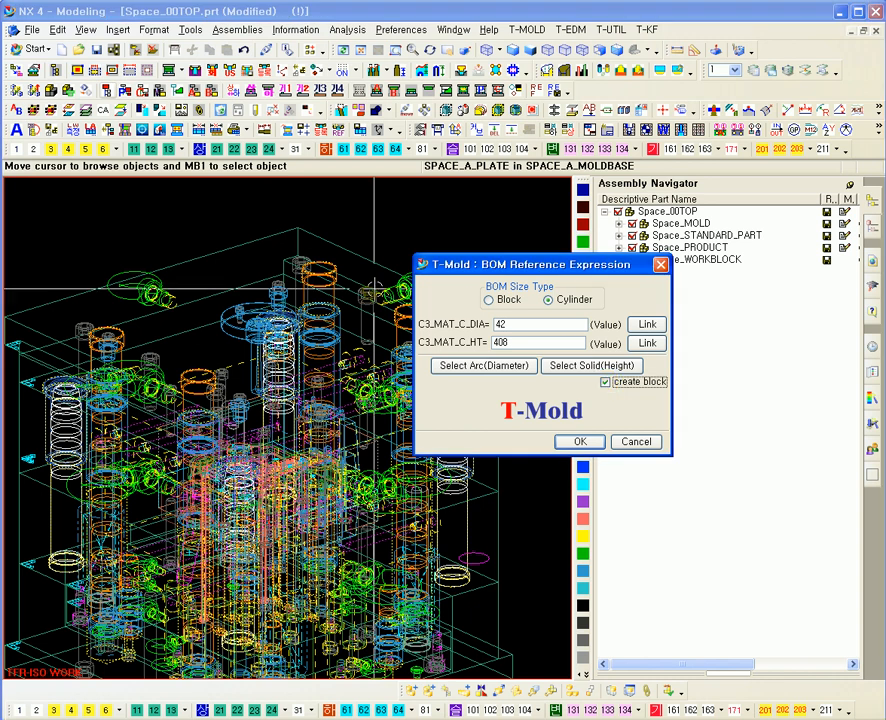
pyautogui.click(323, 264)
pyautogui.click(372, 286)
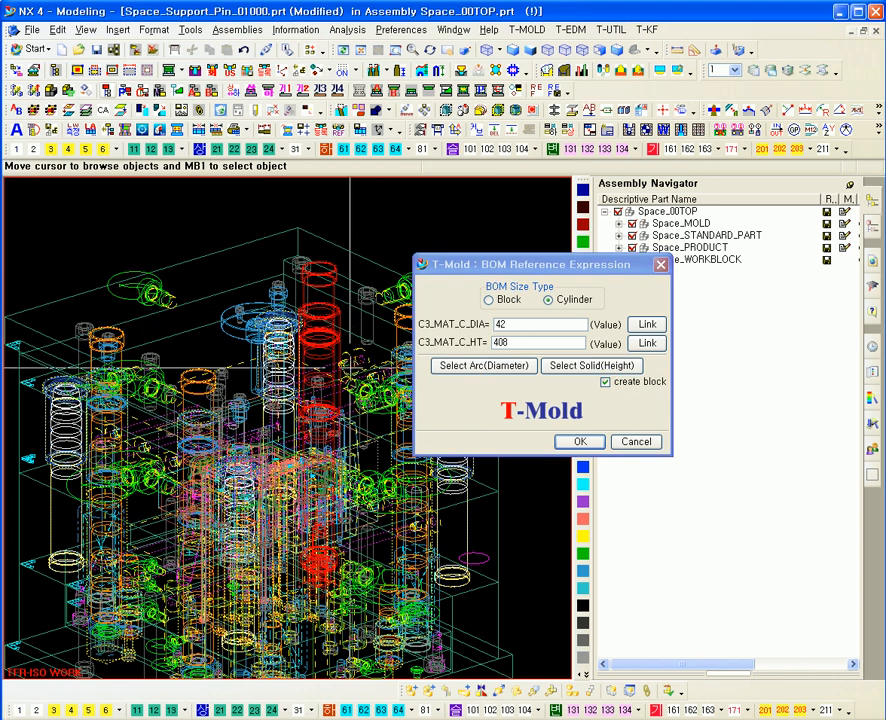
# Step: Review the support pin's diameter and height against the model and cancel the BOM reference expression
pyautogui.moveTo(336, 340); pyautogui.dragTo(350, 362, button='middle')
pyautogui.moveTo(510, 322); pyautogui.dragTo(497, 342)
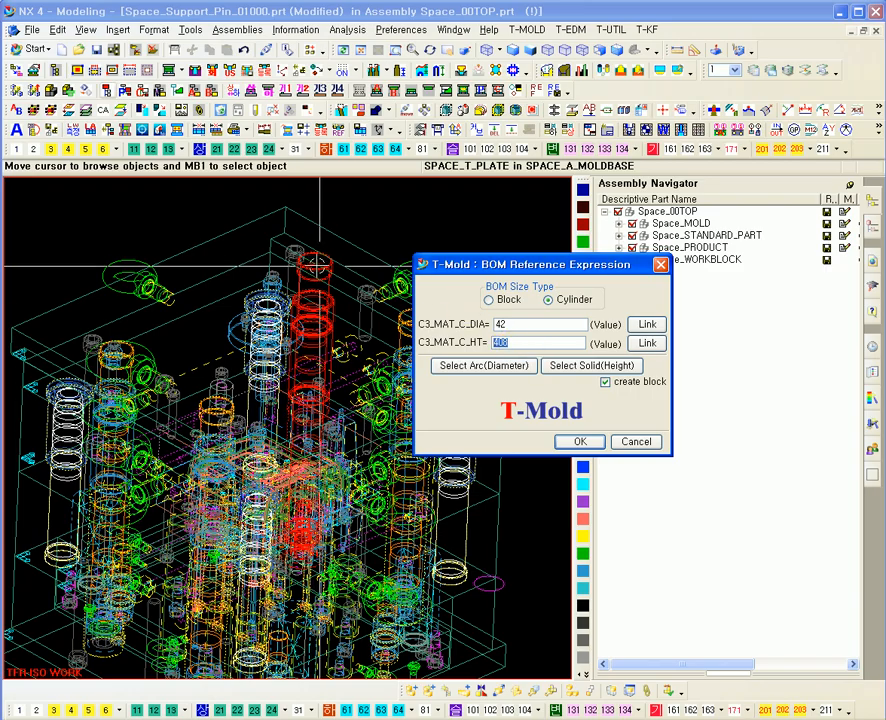
pyautogui.moveTo(340, 290); pyautogui.dragTo(350, 315, button='middle')
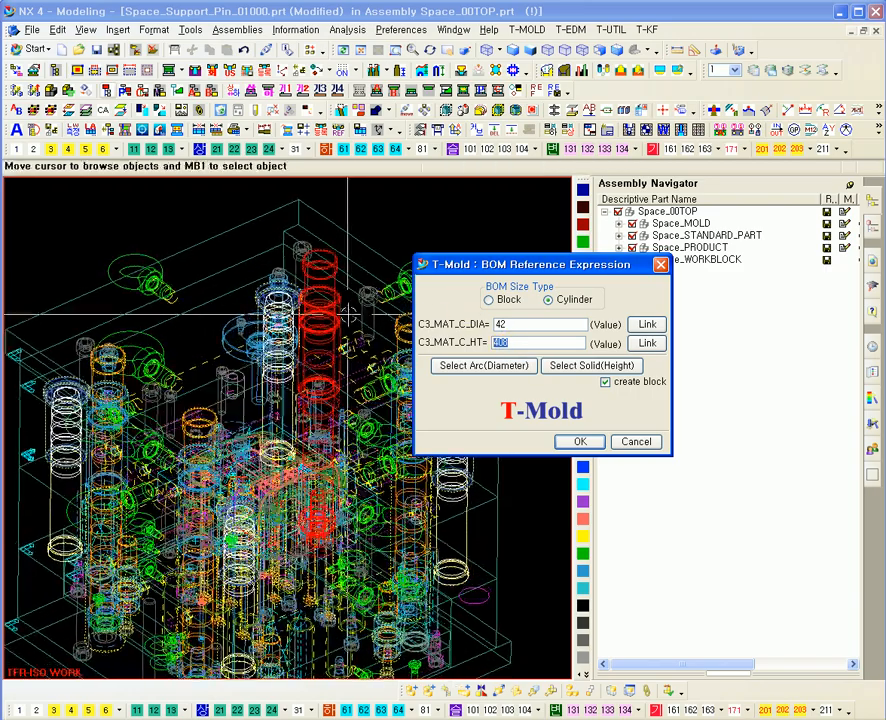
pyautogui.scroll(-2, 306, 483)
pyautogui.keyDown('shift'); pyautogui.moveTo(306, 550); pyautogui.dragTo(309, 502, button='middle'); pyautogui.keyUp('shift')
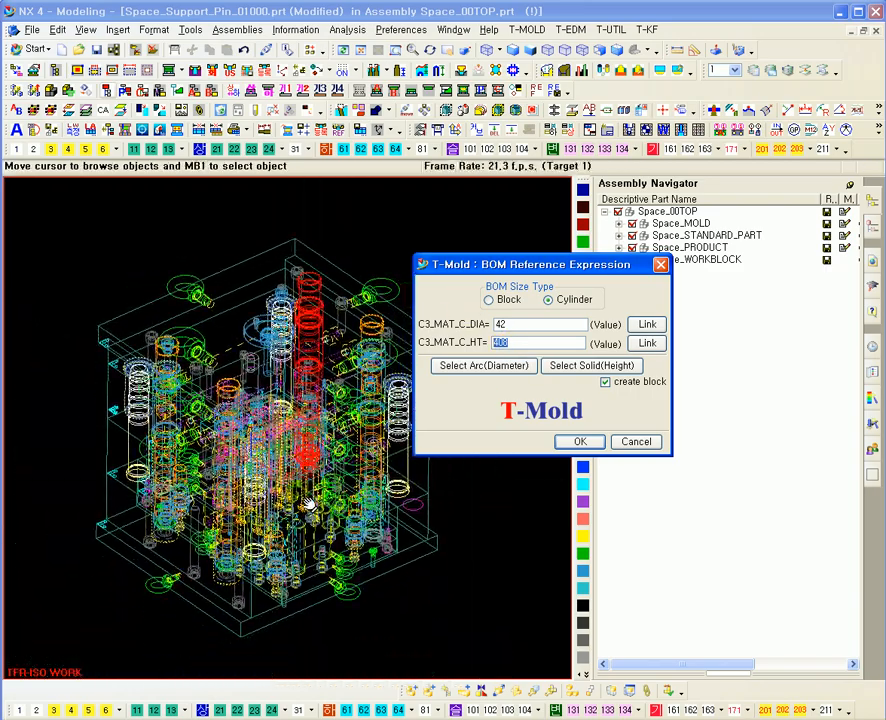
pyautogui.click(621, 443)
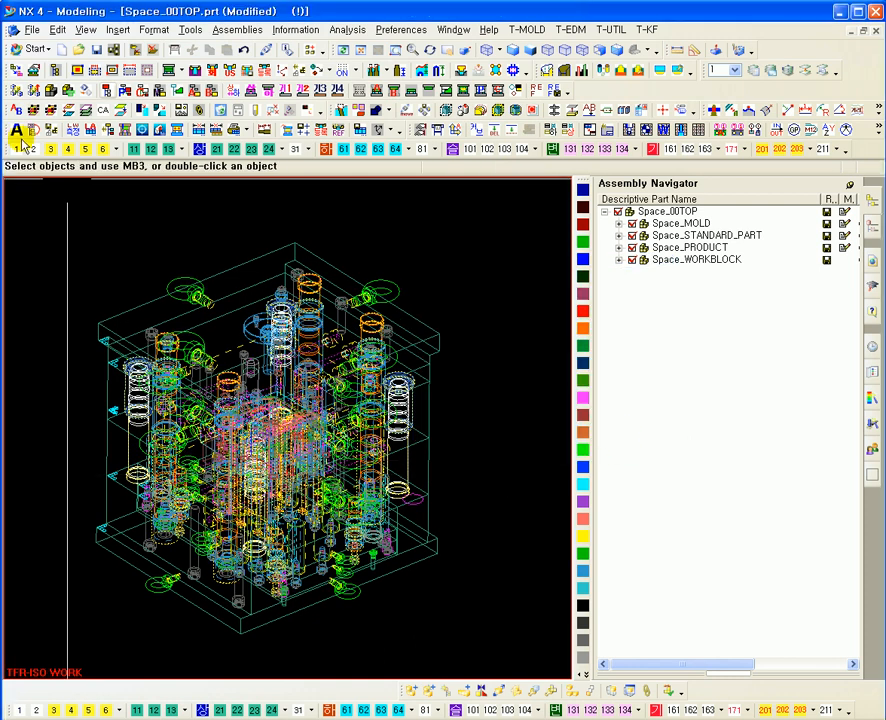